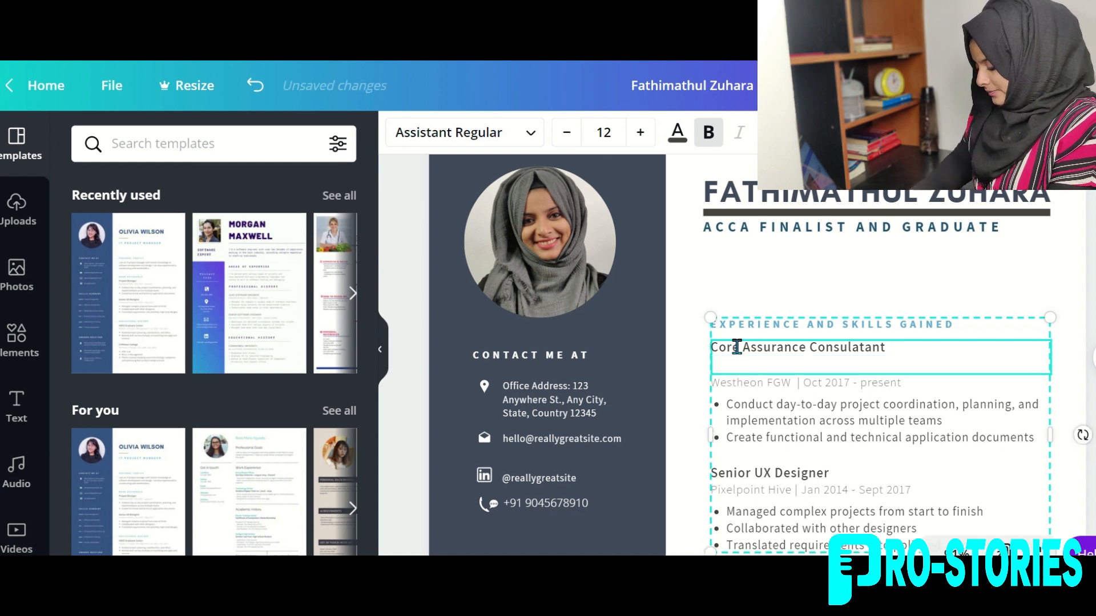
Add the company line 'EY GDS, Bangalore' under the first role at size 14.
{"action": "type", "text": "EY GDS, Bangalore"}
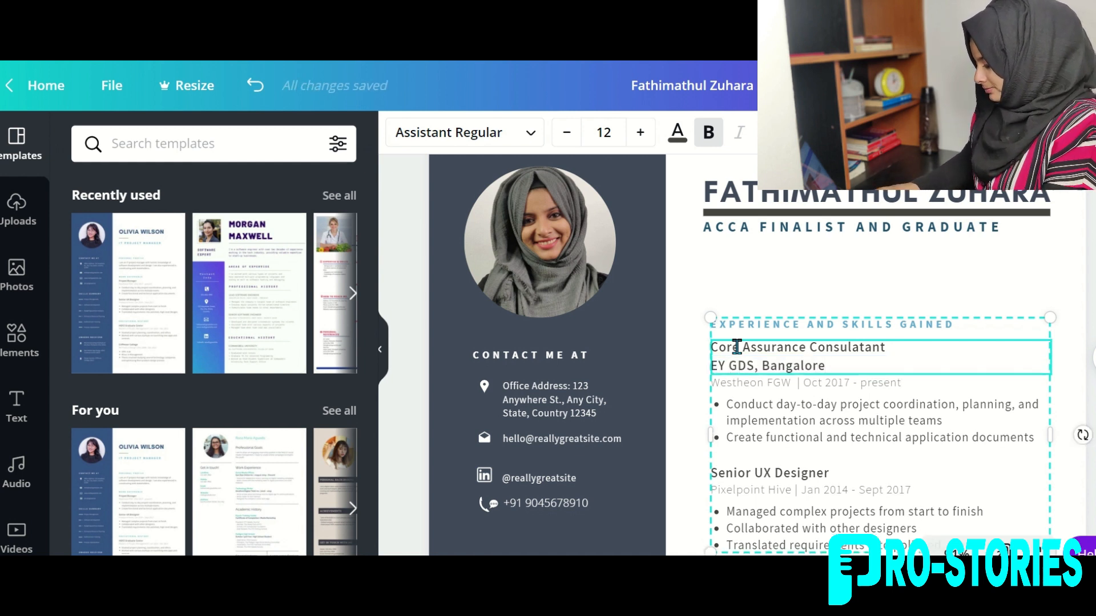
{"action": "key", "text": "shift+Home"}
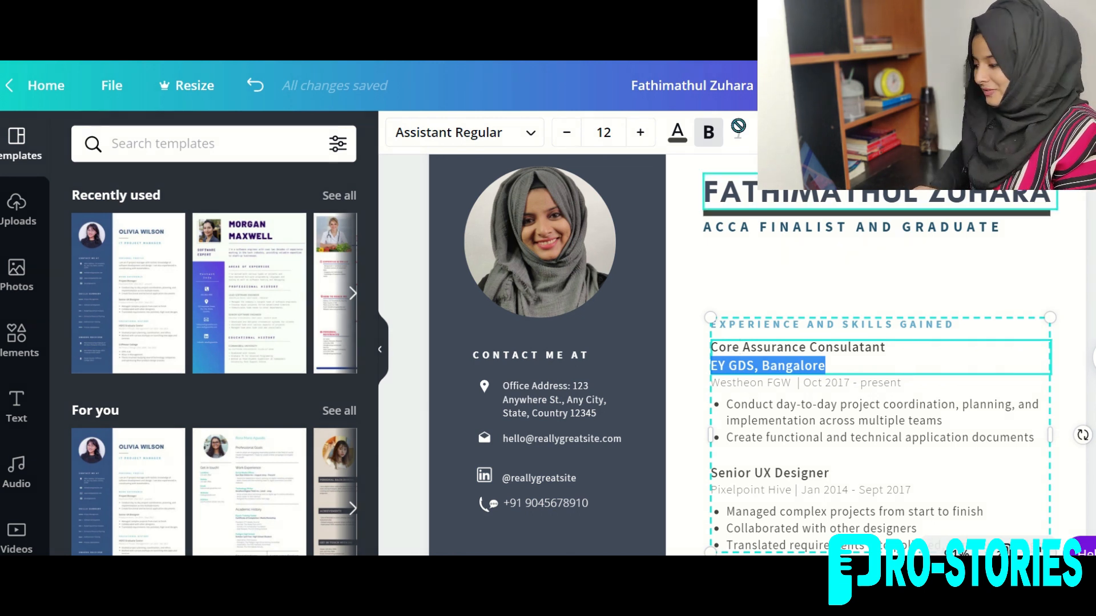
{"action": "left_click", "coordinate": [641, 133]}
{"action": "left_click", "coordinate": [641, 133]}
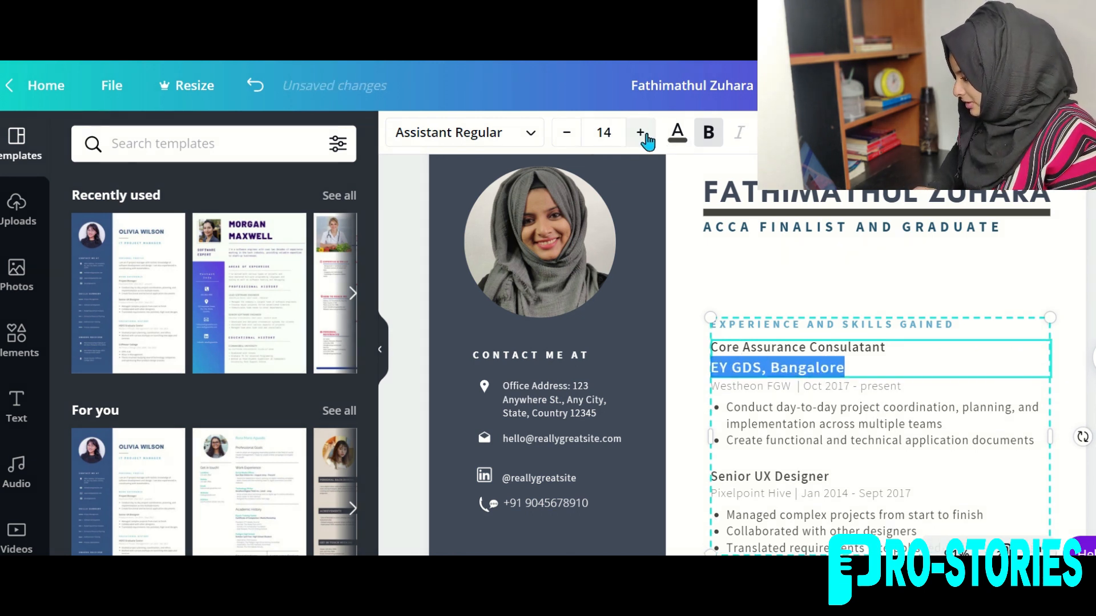
Colour the company line olive green (#6B6B17) with a custom colour.
{"action": "left_click", "coordinate": [677, 137]}
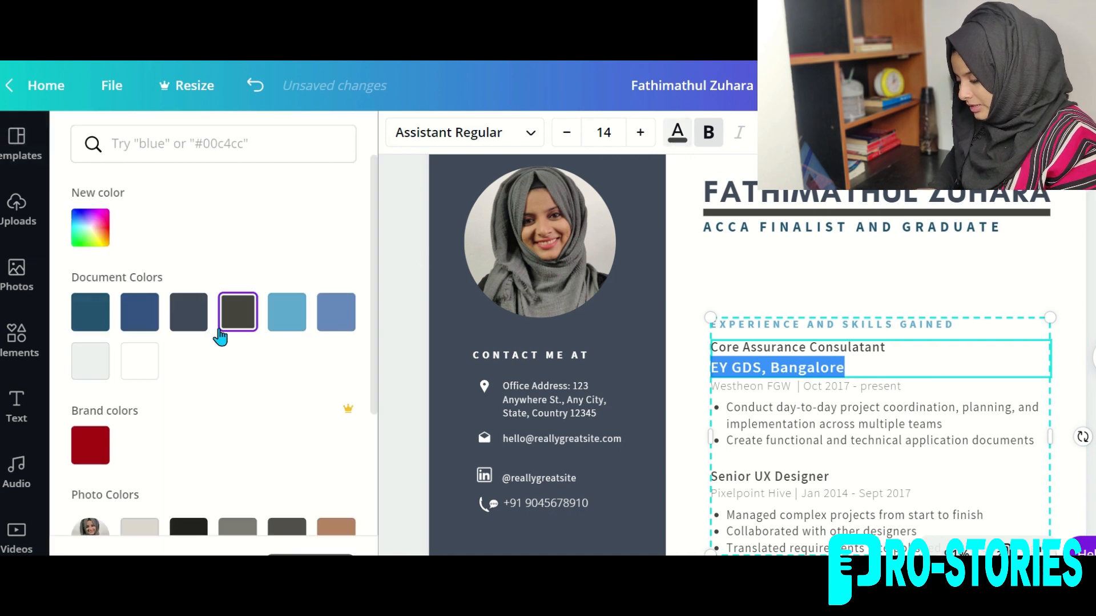
{"action": "left_click", "coordinate": [91, 227]}
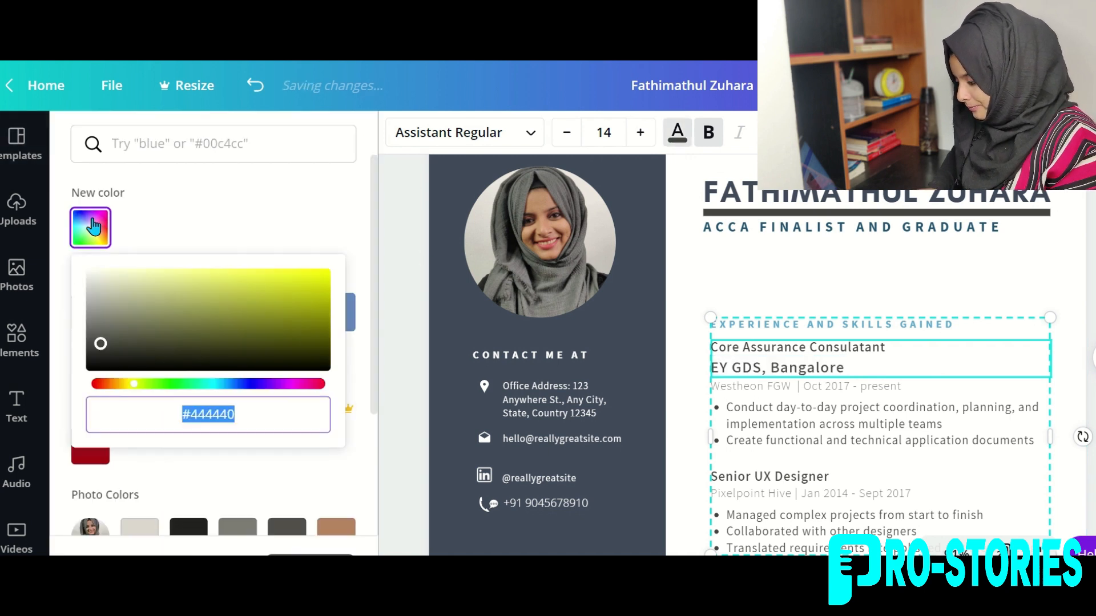
{"action": "left_click", "coordinate": [144, 319]}
{"action": "mouse_move", "coordinate": [144, 319]}
{"action": "left_mouse_down"}
{"action": "mouse_move", "coordinate": [240, 329]}
{"action": "mouse_move", "coordinate": [283, 345]}
{"action": "mouse_move", "coordinate": [278, 328]}
{"action": "left_mouse_up"}
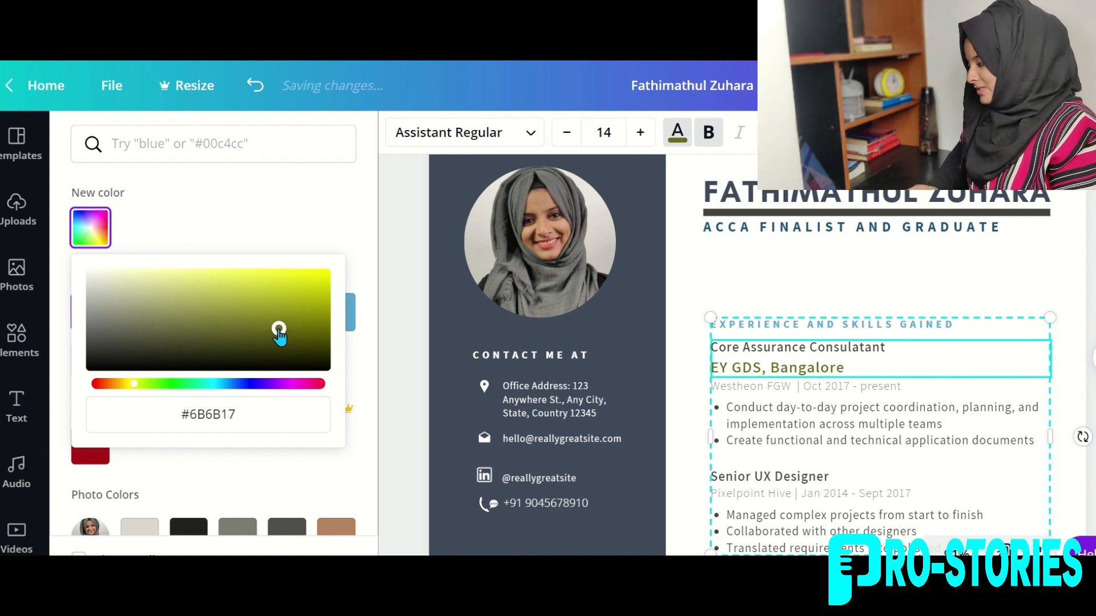
{"action": "left_click", "coordinate": [864, 273]}
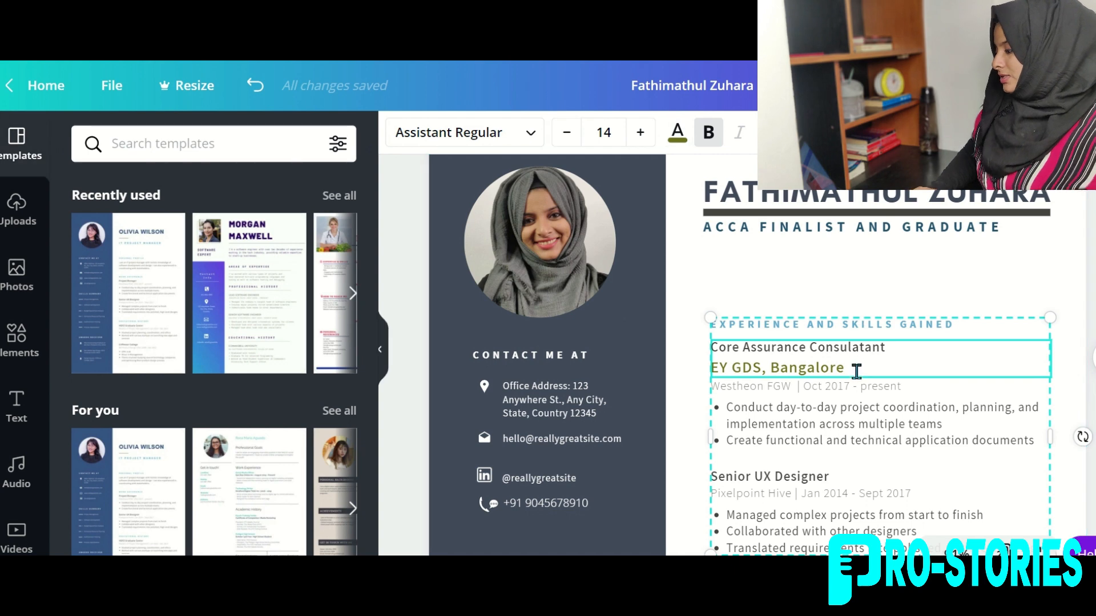
{"action": "left_click_drag", "start_coordinate": [856, 370], "coordinate": [837, 424]}
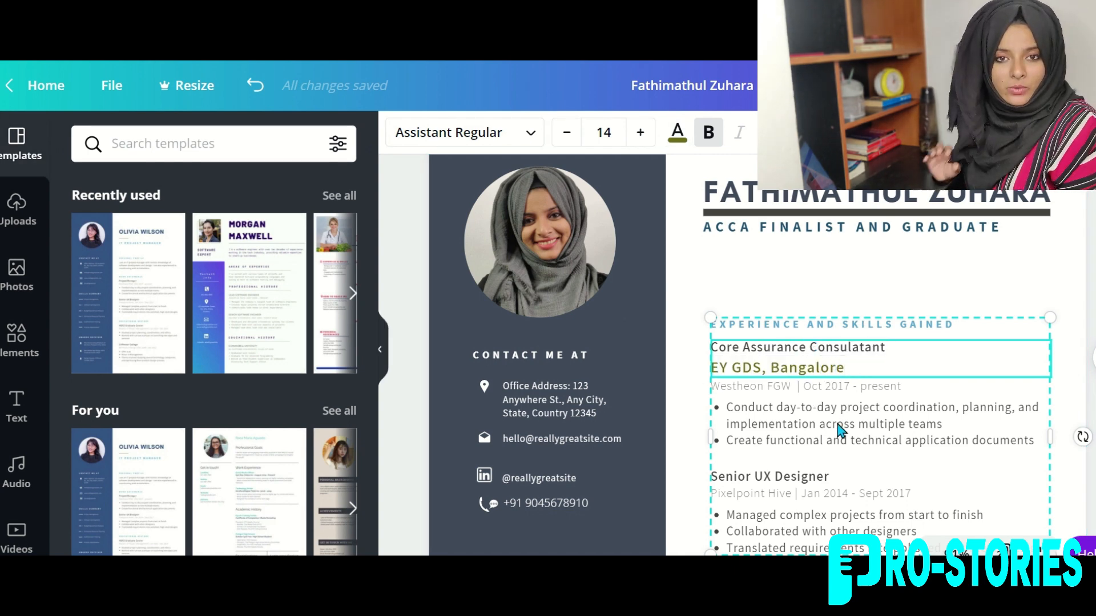
{"action": "scroll", "coordinate": [837, 425], "scroll_direction": "down", "scroll_amount": 3}
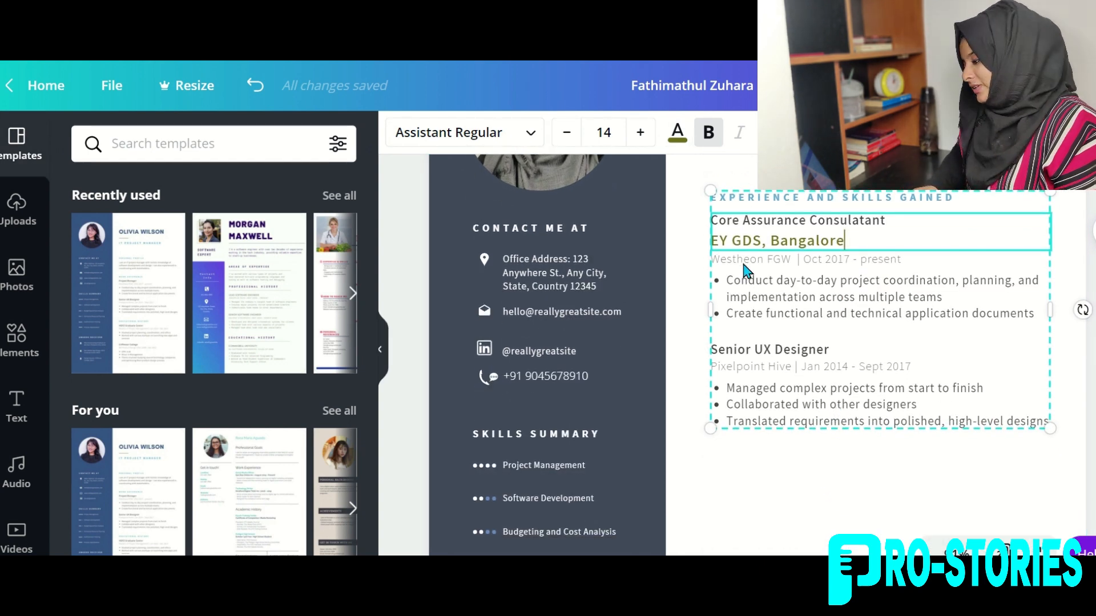
Replace the Westheon FGW date line with '14th December to 12th March 2021'.
{"action": "triple_click", "coordinate": [743, 262]}
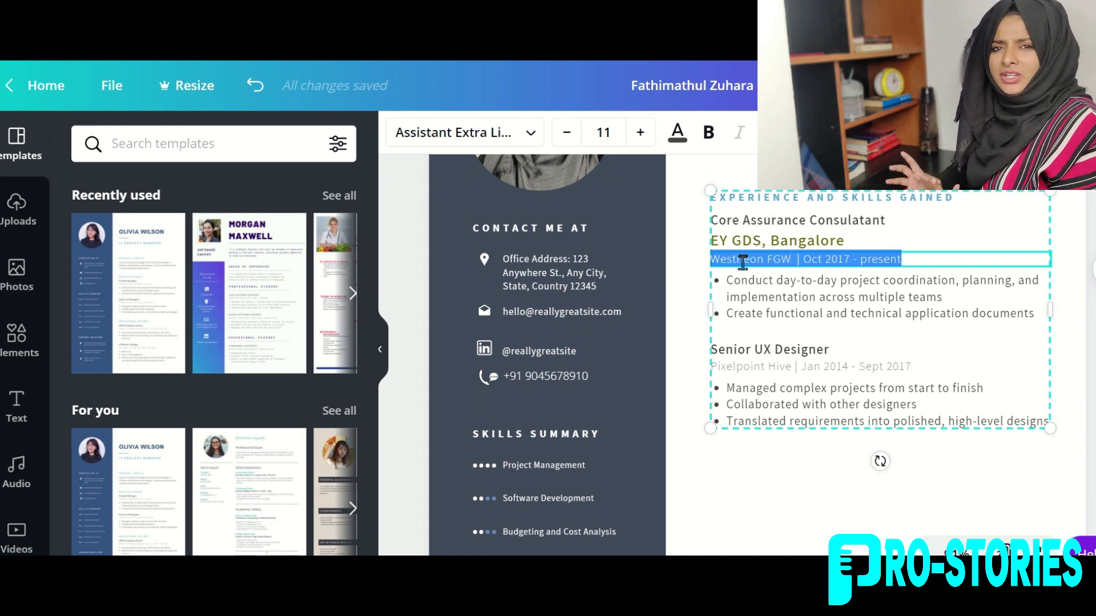
{"action": "type", "text": "5 December"}
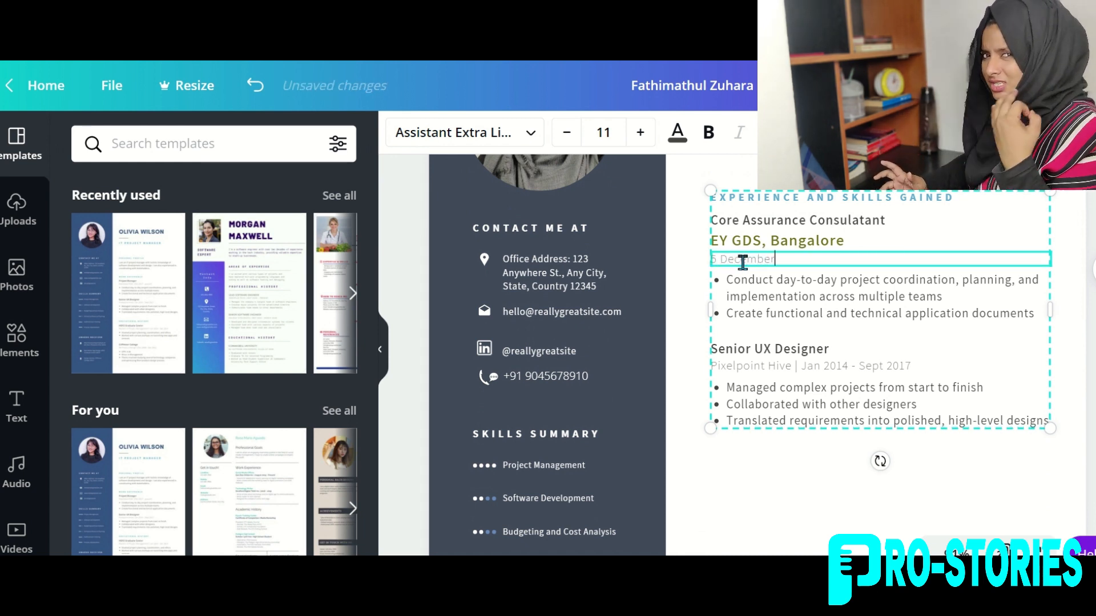
{"action": "triple_click", "coordinate": [742, 262]}
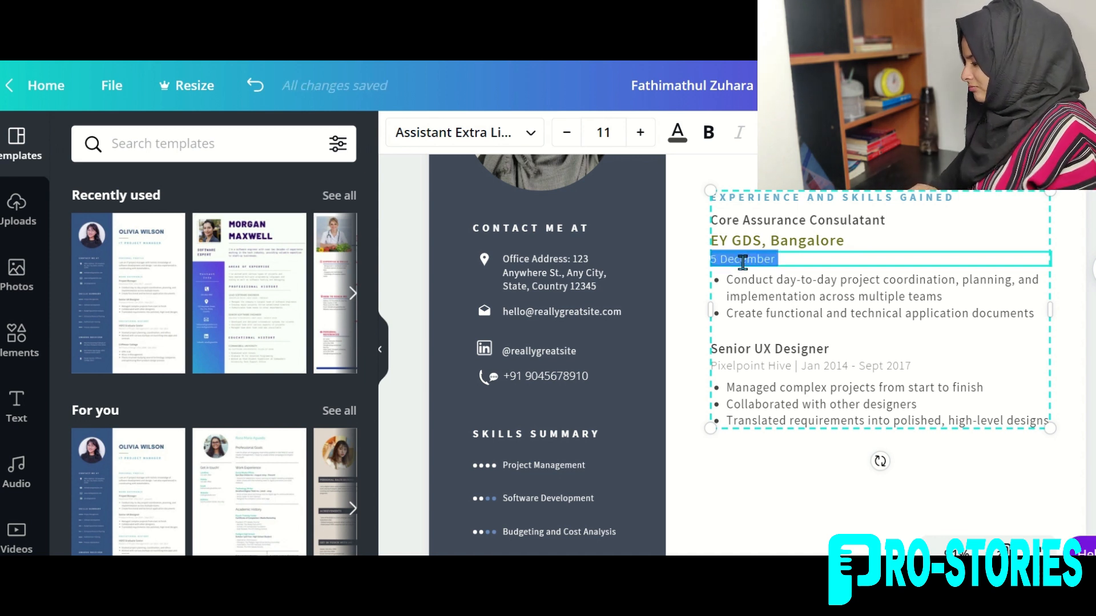
{"action": "key", "text": "BackSpace"}
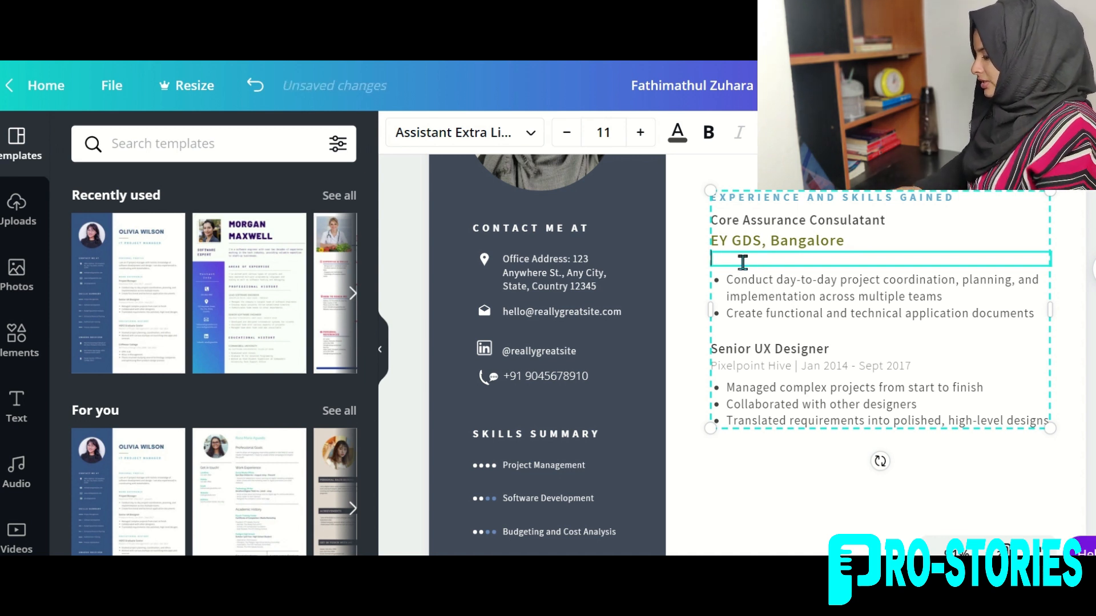
{"action": "type", "text": "14th "}
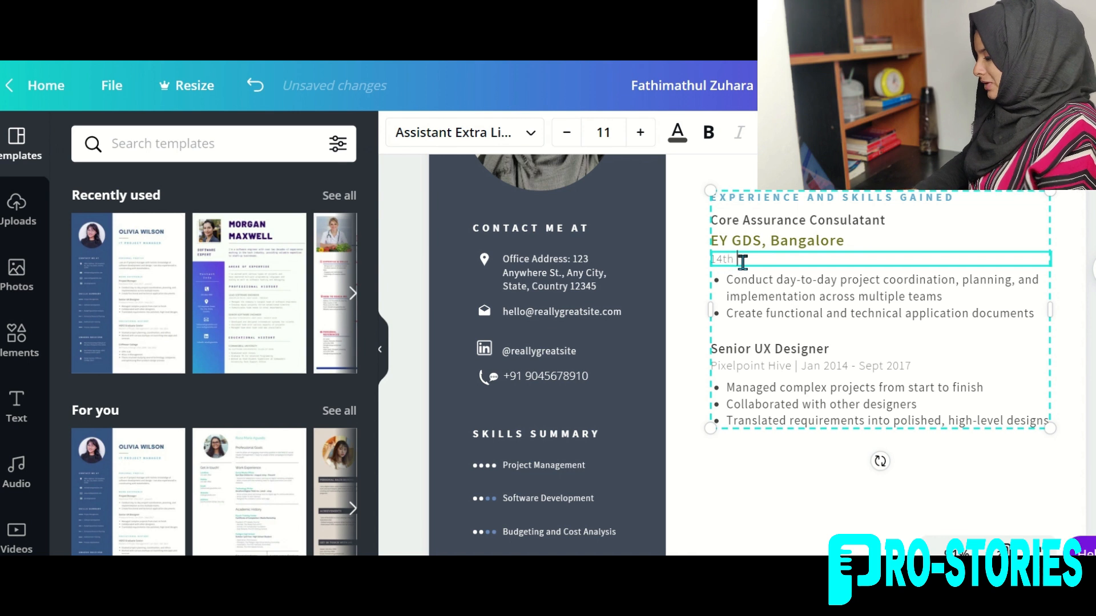
{"action": "type", "text": "December"}
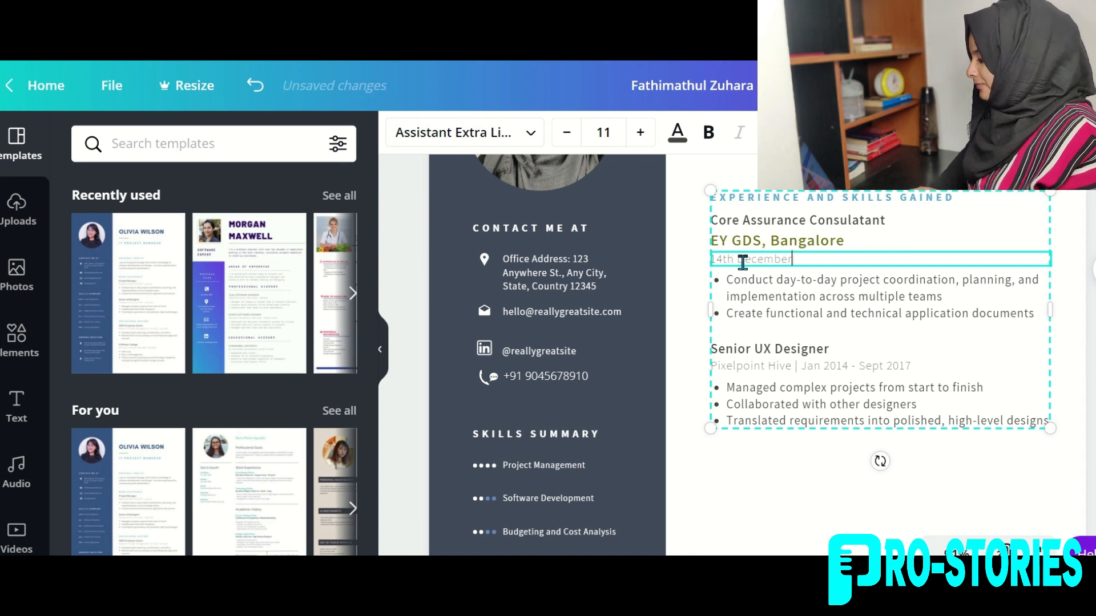
{"action": "type", "text": " to "}
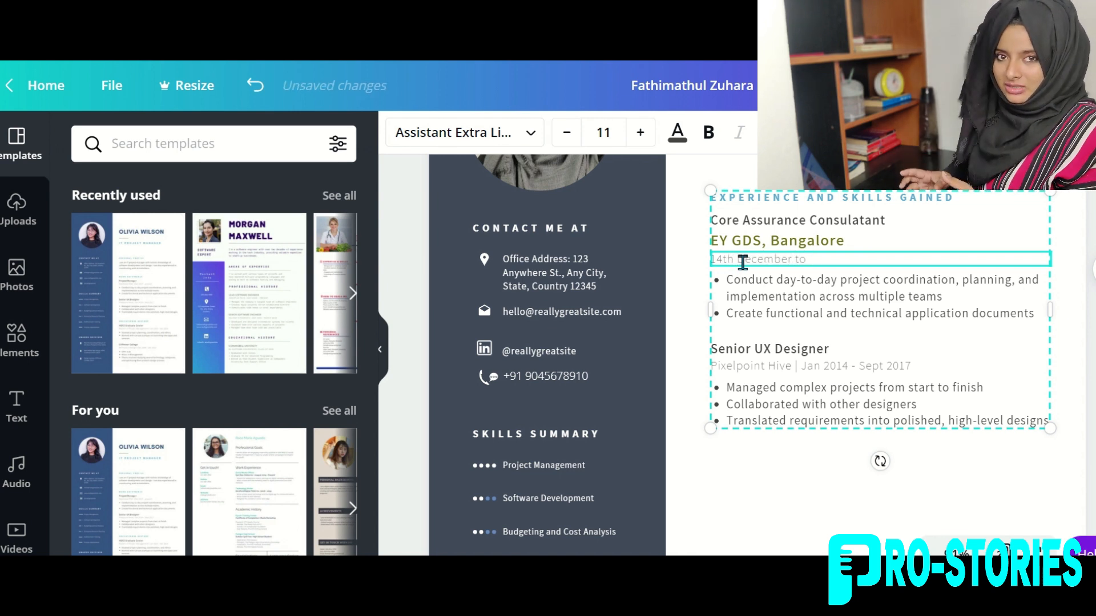
{"action": "type", "text": "12th March "}
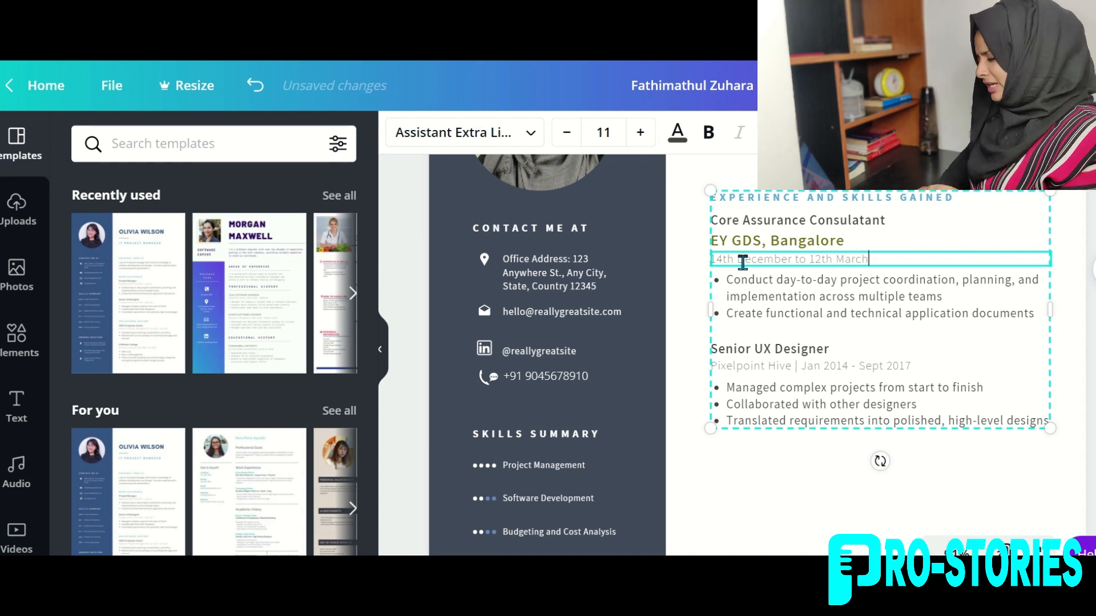
{"action": "type", "text": "2021"}
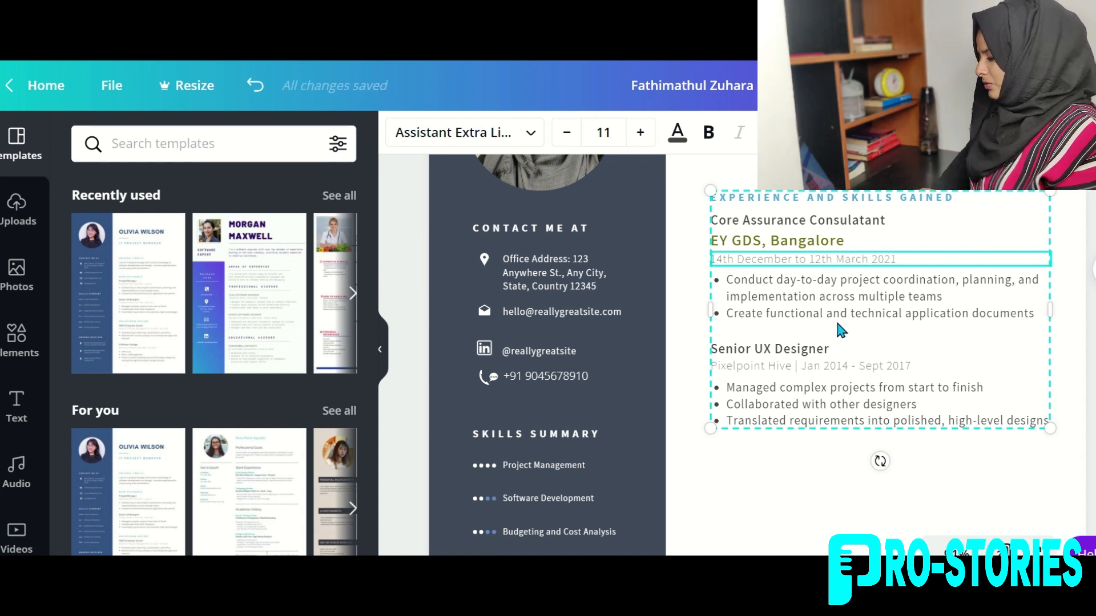
Replace the first bullet with 'Documentation of specific procedures'.
{"action": "mouse_move", "coordinate": [727, 284]}
{"action": "left_mouse_down"}
{"action": "mouse_move", "coordinate": [808, 301]}
{"action": "mouse_move", "coordinate": [728, 299]}
{"action": "left_mouse_up"}
{"action": "left_click", "coordinate": [951, 313]}
{"action": "left_click_drag", "start_coordinate": [951, 313], "coordinate": [726, 291]}
{"action": "type", "text": "Documentation of specific procedures"}
Replace the second bullet with the financial statements analysis line about recognising potential issues.
{"action": "triple_click", "coordinate": [727, 310]}
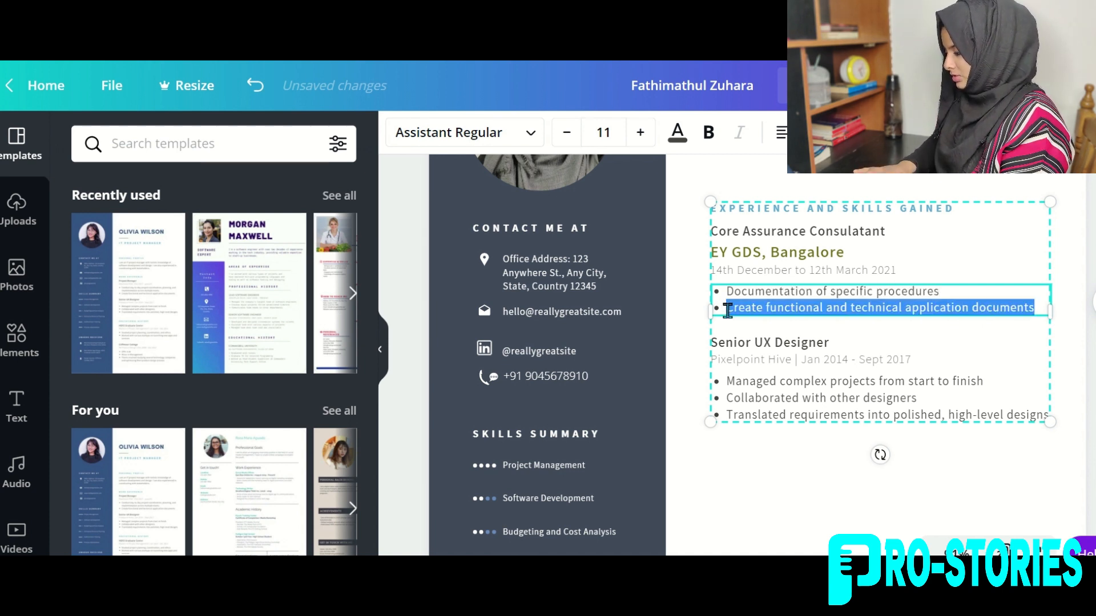
{"action": "type", "text": "Analaysis and documentation of Finaci"}
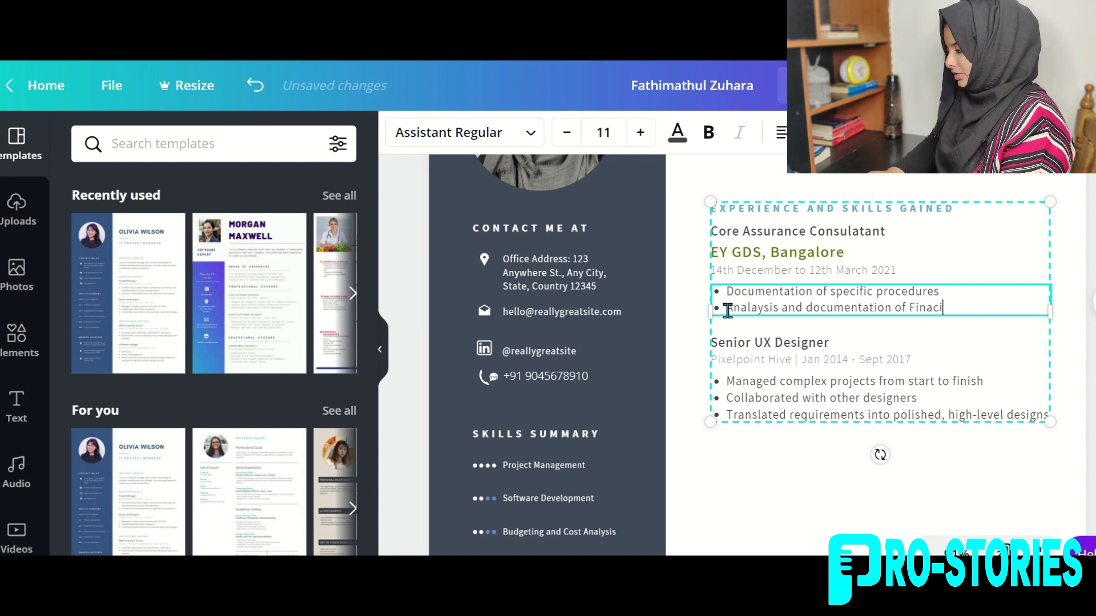
{"action": "key", "text": "BackSpace"}
{"action": "key", "text": "BackSpace"}
{"action": "type", "text": "ncial statements"}
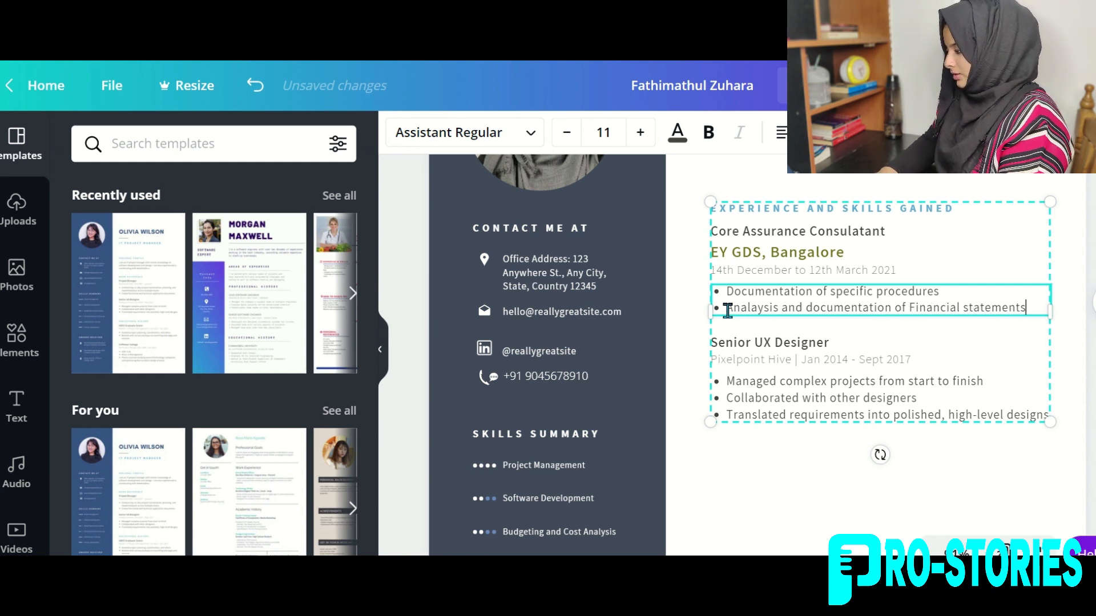
{"action": "type", "text": " to recognise any potential issues."}
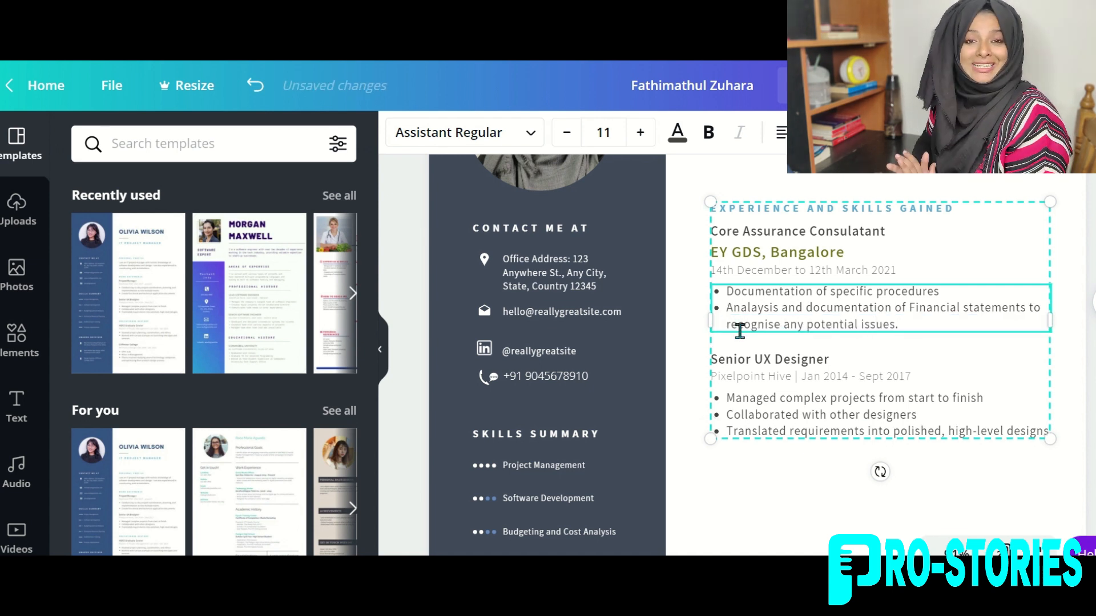
{"action": "left_click", "coordinate": [821, 357]}
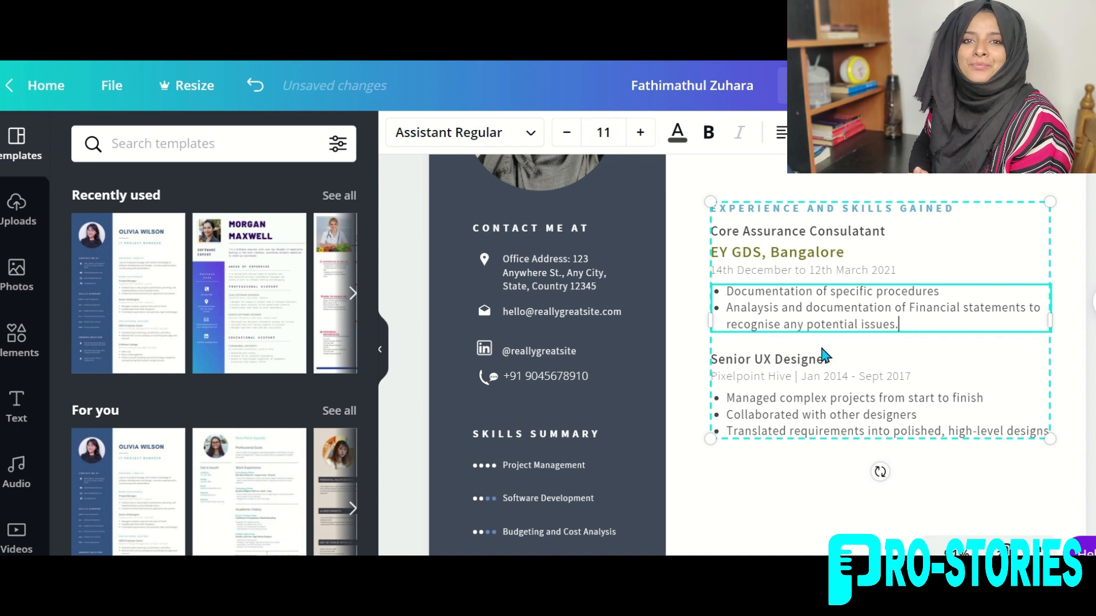
{"action": "left_click", "coordinate": [821, 364]}
Rename the second job heading to 'Skills Gained' and remove the Pixelpoint Hive date line.
{"action": "double_click", "coordinate": [819, 361]}
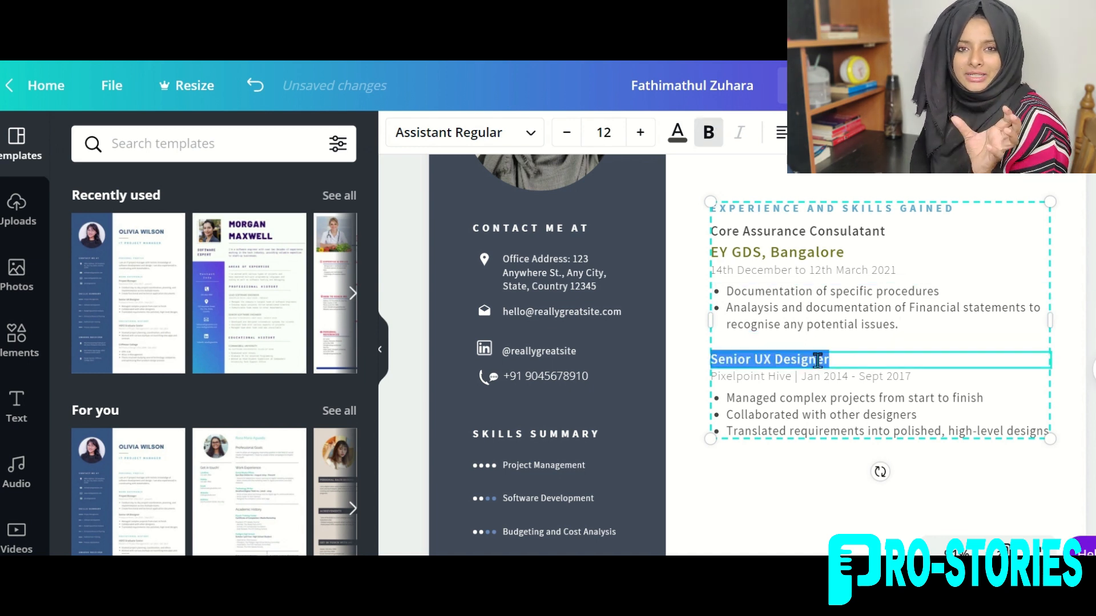
{"action": "type", "text": "Skills Gained:"}
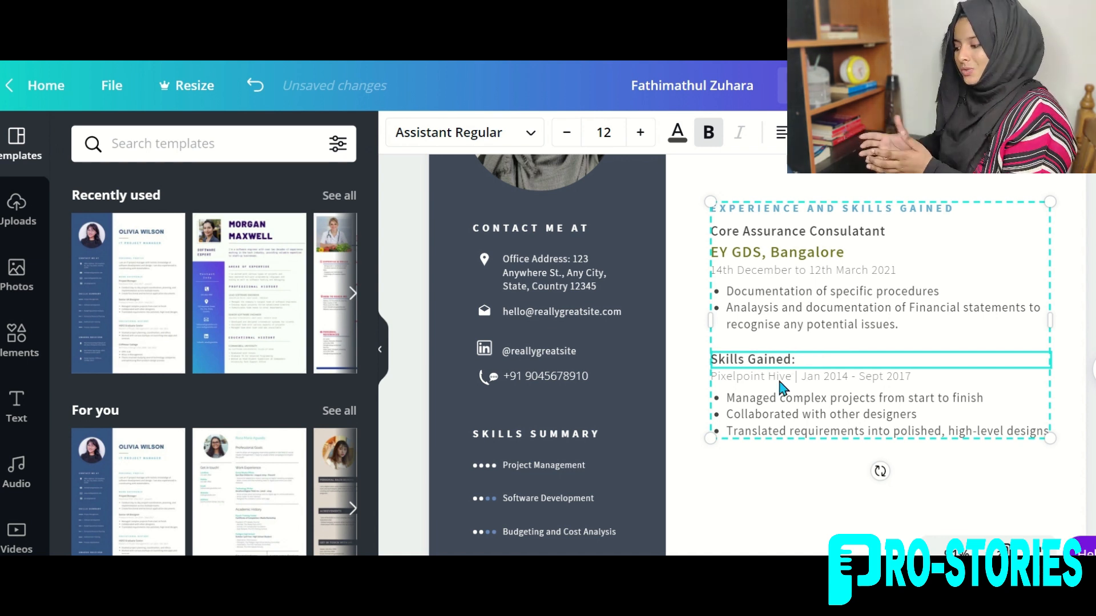
{"action": "triple_click", "coordinate": [741, 378]}
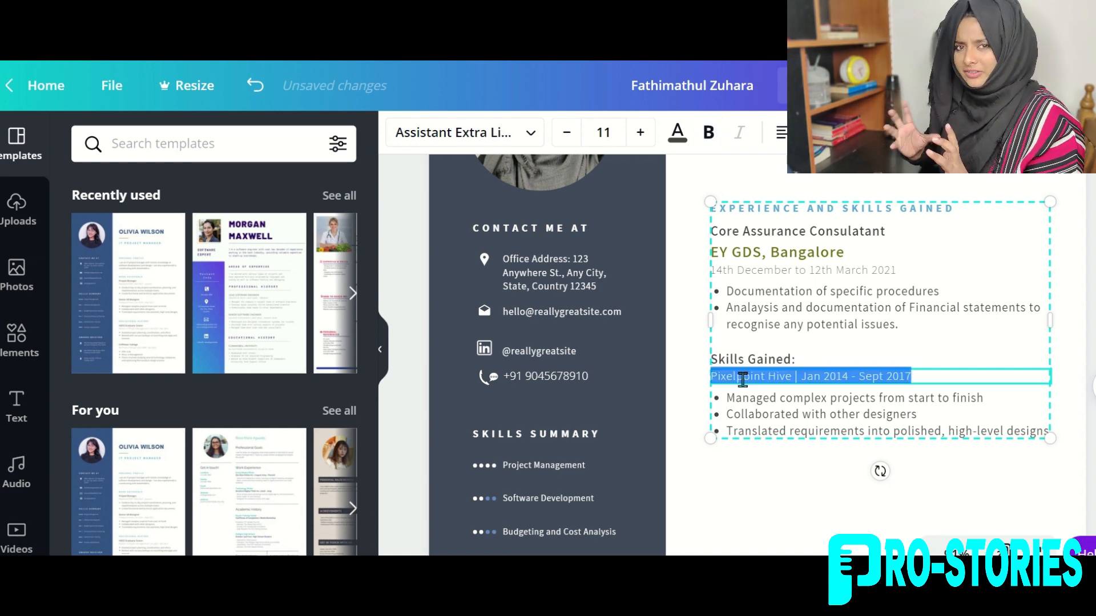
{"action": "key", "text": "BackSpace"}
Replace the old bullets with 'Improved efficiency in Excel' and 'Wokring knowledge on EY Canvas'.
{"action": "left_click", "coordinate": [752, 403]}
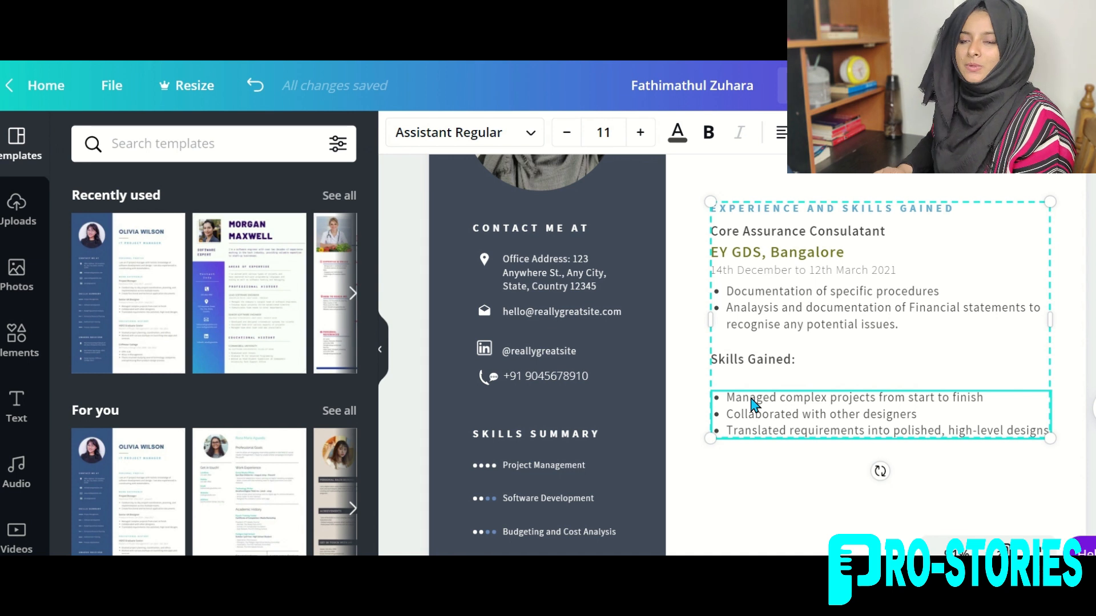
{"action": "key", "text": "ctrl+a"}
{"action": "key", "text": "BackSpace"}
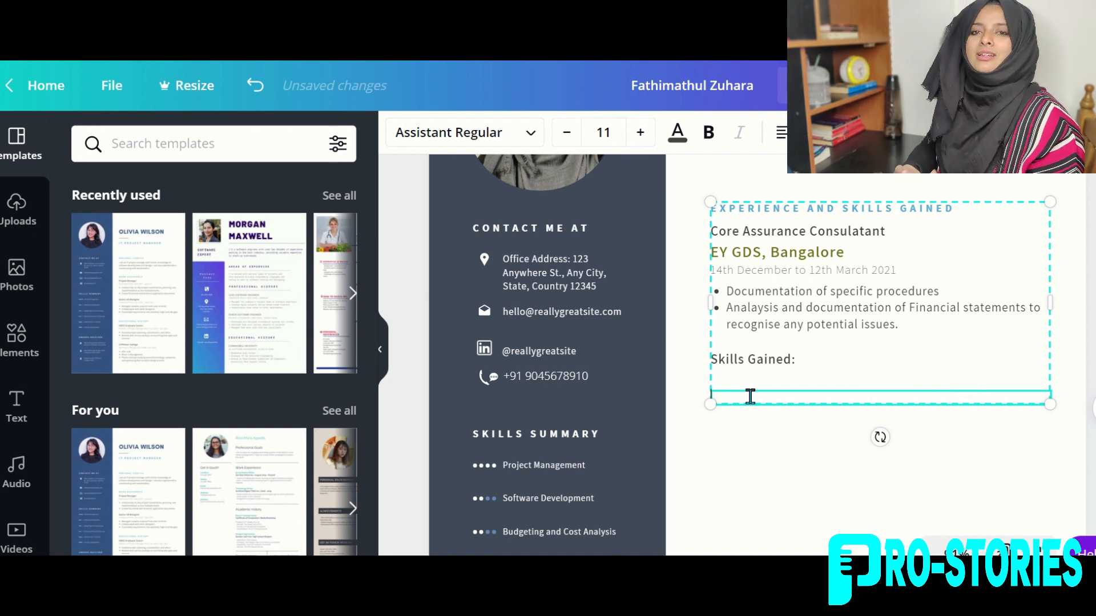
{"action": "type", "text": "Improved efficiency "}
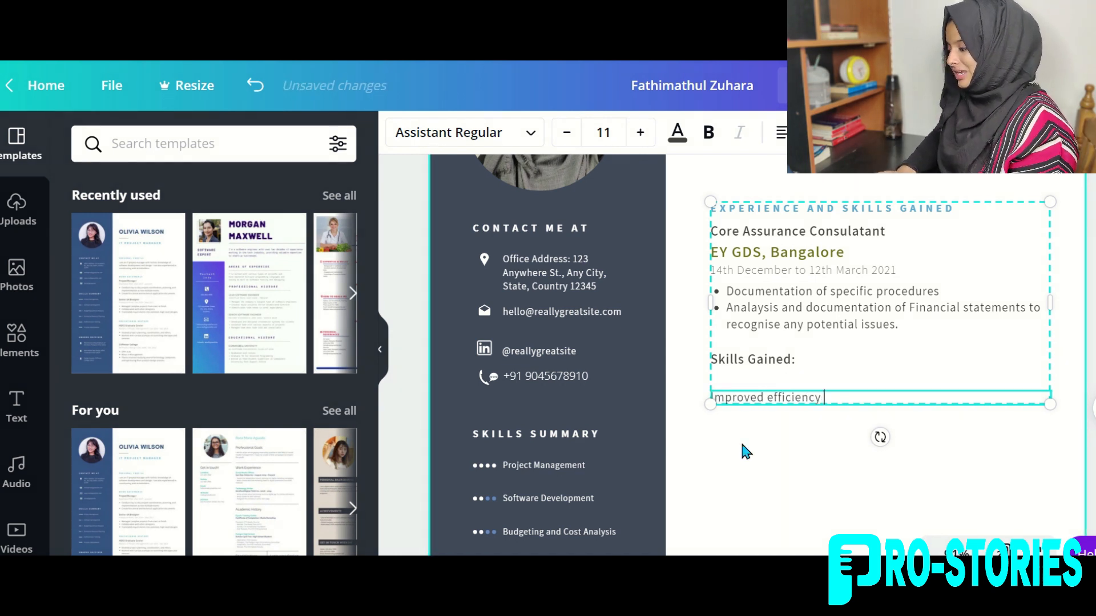
{"action": "type", "text": "in Excel Wokring knowledge "}
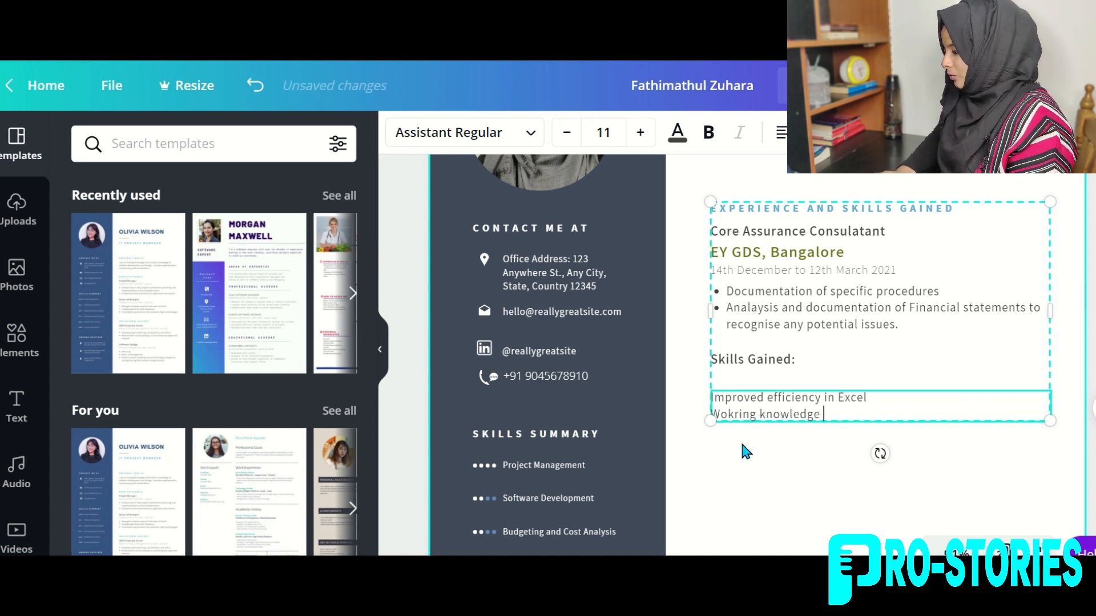
{"action": "type", "text": "on EY Canvas"}
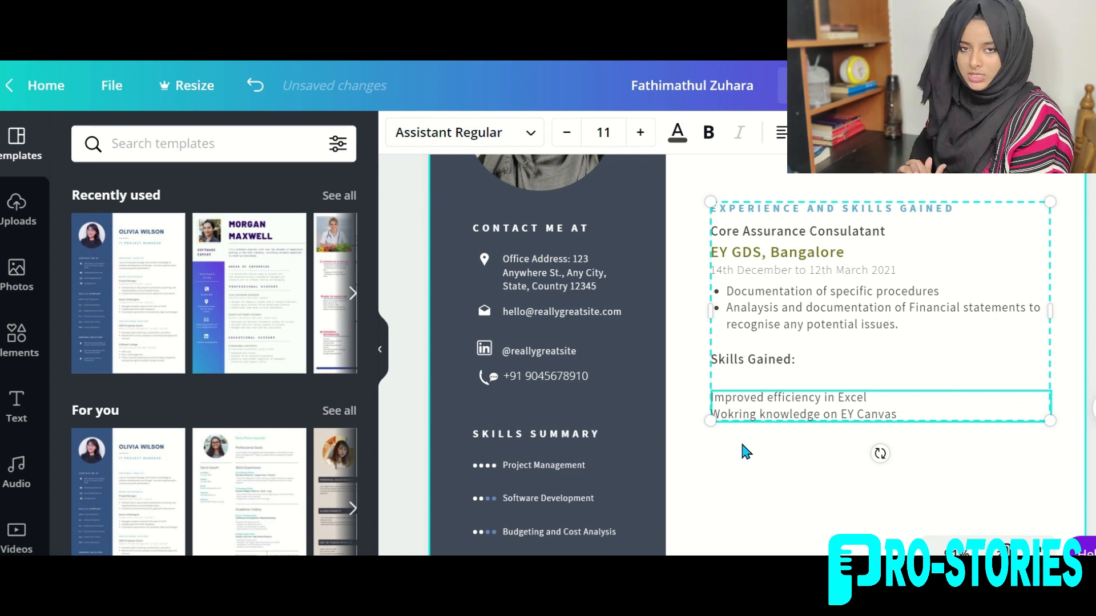
{"action": "scroll", "coordinate": [746, 452], "scroll_direction": "down", "scroll_amount": 2}
{"action": "scroll", "coordinate": [746, 451], "scroll_direction": "up", "scroll_amount": 3}
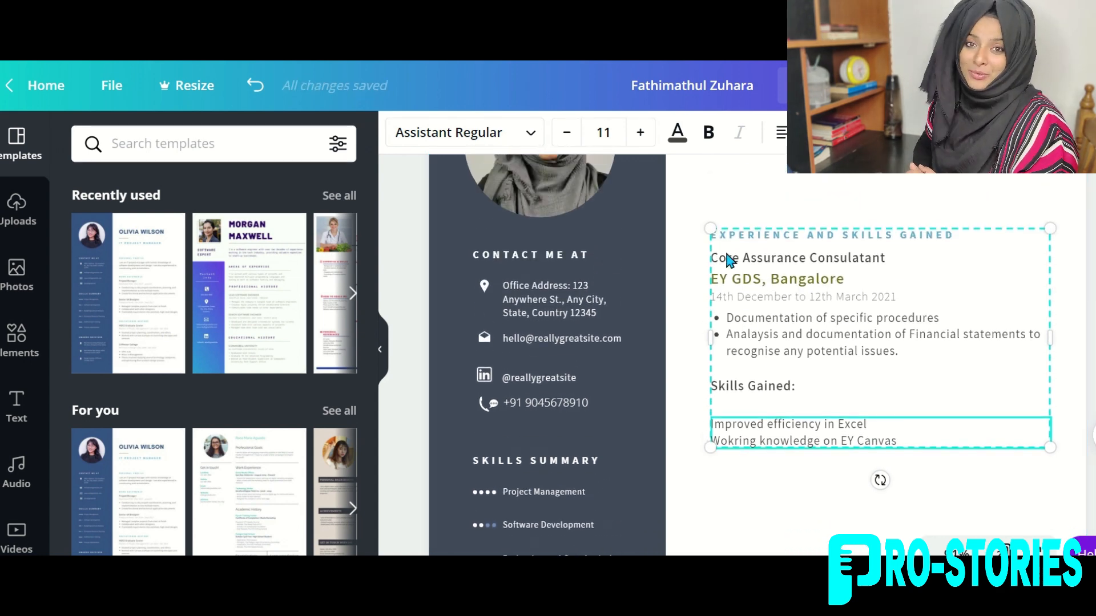
Paste a copy of the experience block below the first entry, dropping its duplicate heading.
{"action": "left_click_drag", "start_coordinate": [897, 440], "coordinate": [720, 440]}
{"action": "left_click", "coordinate": [886, 386]}
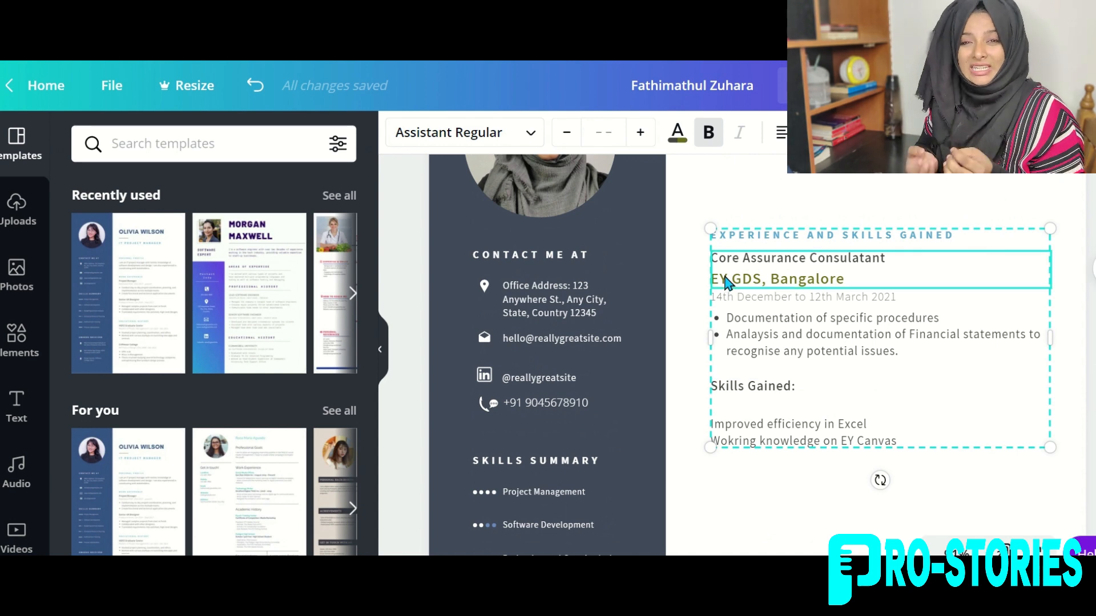
{"action": "left_click", "coordinate": [720, 483]}
{"action": "key", "text": "ctrl+v"}
{"action": "scroll", "coordinate": [865, 391], "scroll_direction": "down", "scroll_amount": 2}
{"action": "left_click_drag", "start_coordinate": [957, 180], "coordinate": [936, 399]}
{"action": "left_click", "coordinate": [889, 373]}
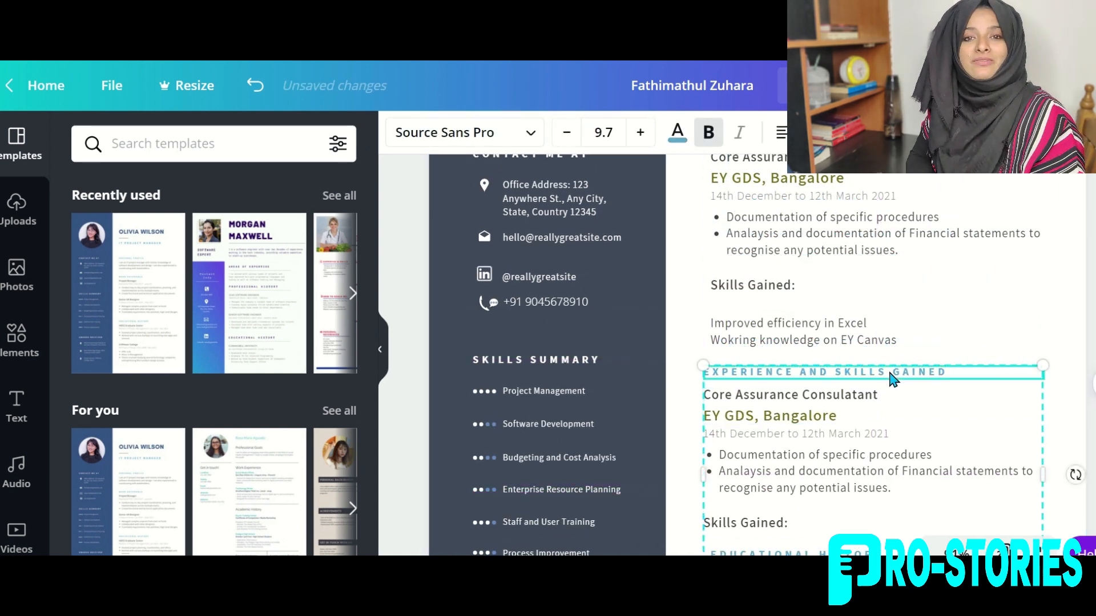
{"action": "key", "text": "Delete"}
{"action": "scroll", "coordinate": [893, 379], "scroll_direction": "down", "scroll_amount": 3}
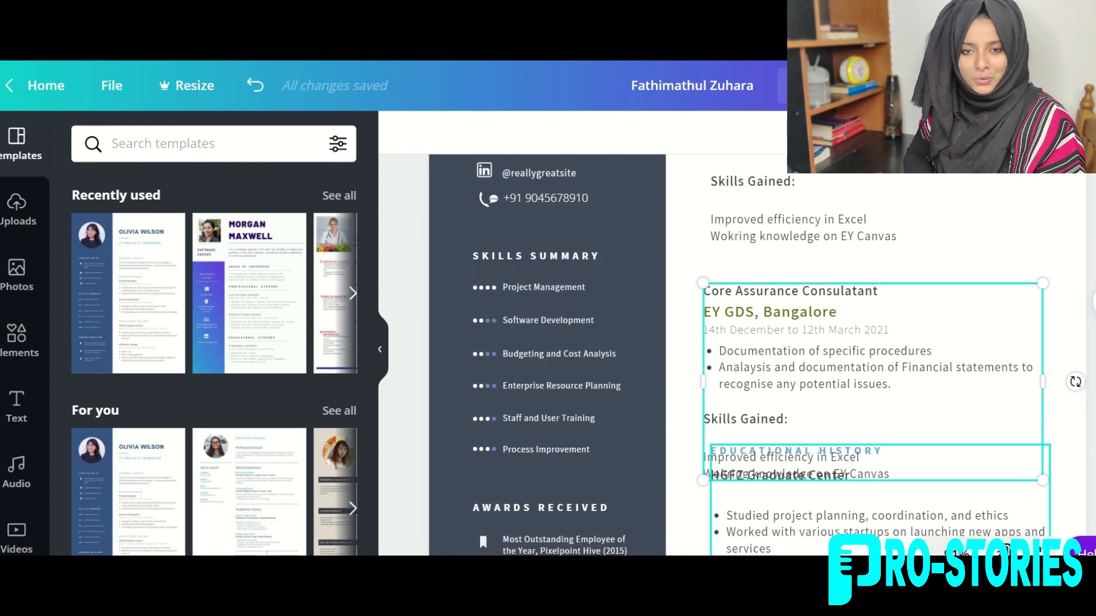
{"action": "left_click_drag", "start_coordinate": [846, 314], "coordinate": [850, 290]}
{"action": "left_click_drag", "start_coordinate": [813, 459], "coordinate": [815, 494]}
Retitle the copy 'Trainee' at Swami's Tax Services, XYZ, Kerala, dated 1st August 2018 to 31 October 2018.
{"action": "left_click", "coordinate": [733, 265]}
{"action": "left_click", "coordinate": [733, 264]}
{"action": "double_click", "coordinate": [731, 263]}
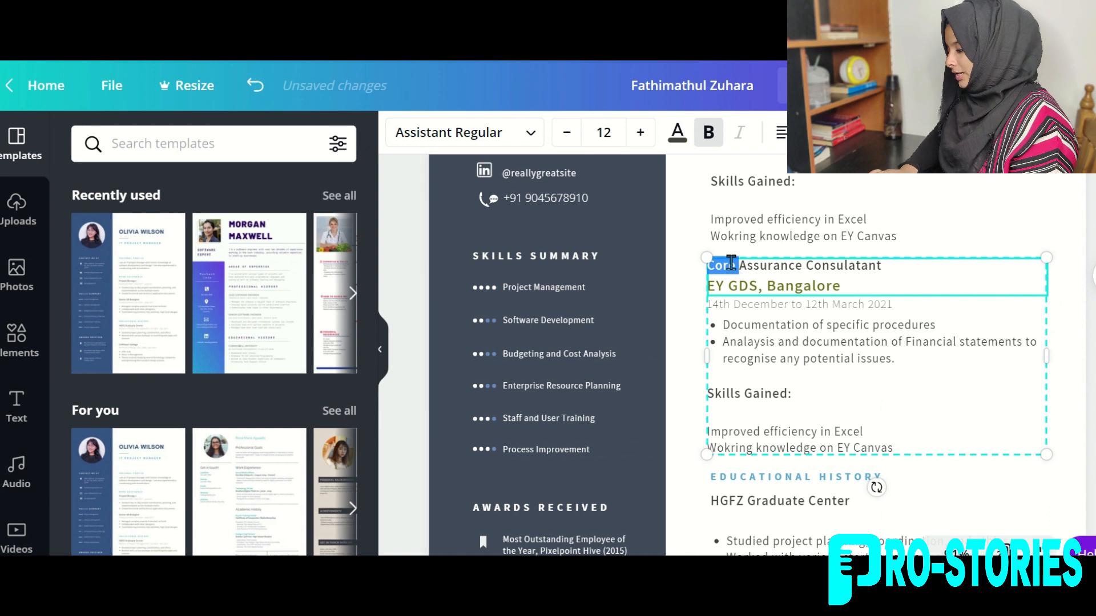
{"action": "triple_click", "coordinate": [731, 263]}
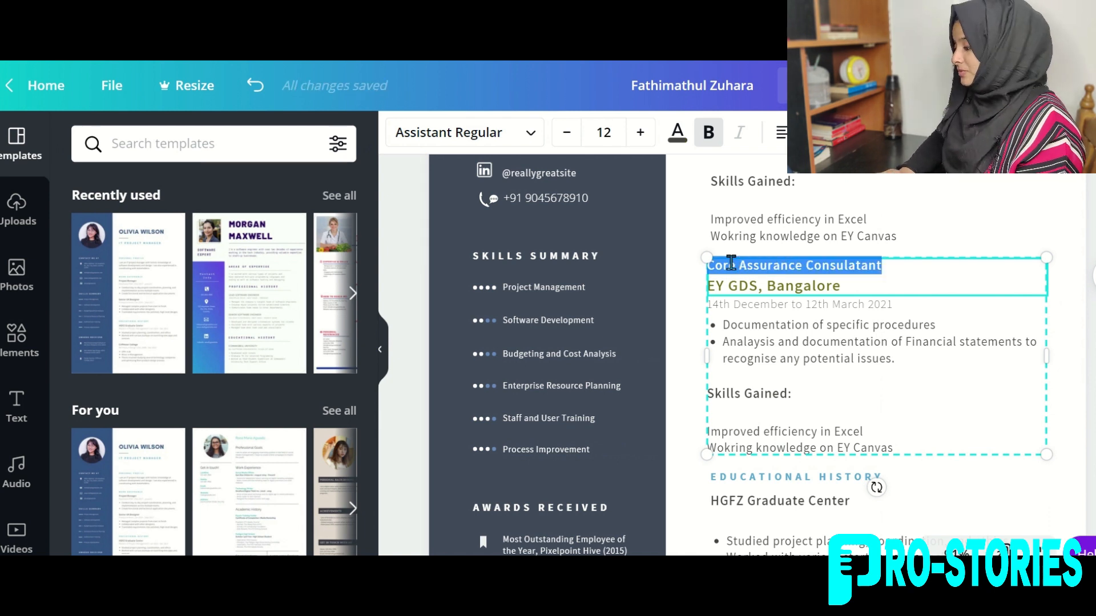
{"action": "type", "text": "Trainee"}
{"action": "left_click", "coordinate": [729, 287]}
{"action": "triple_click", "coordinate": [729, 287]}
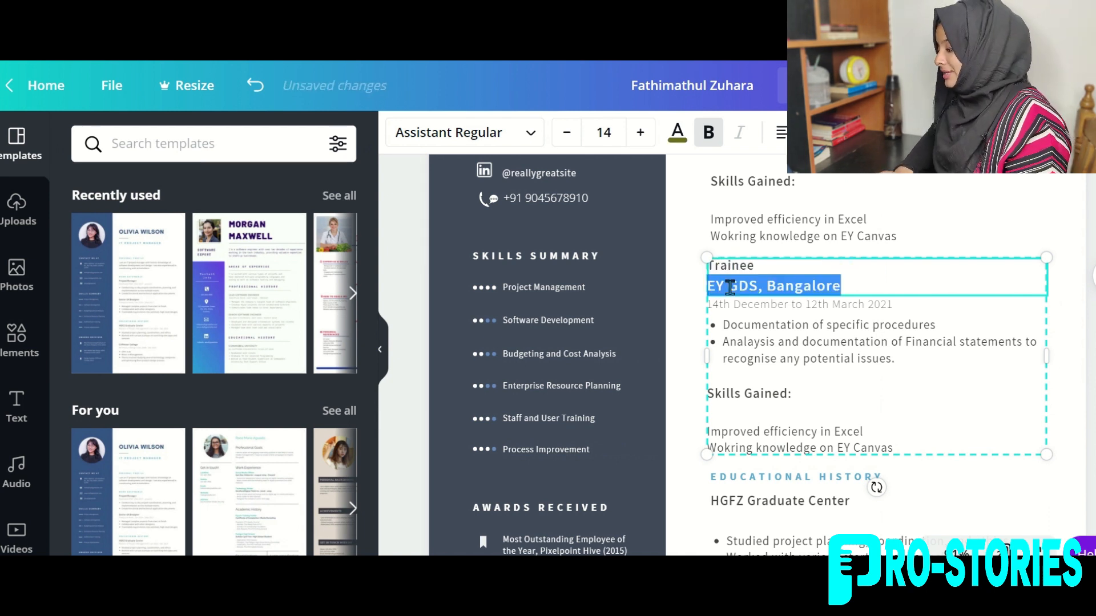
{"action": "type", "text": "Swami's Tax Services,"}
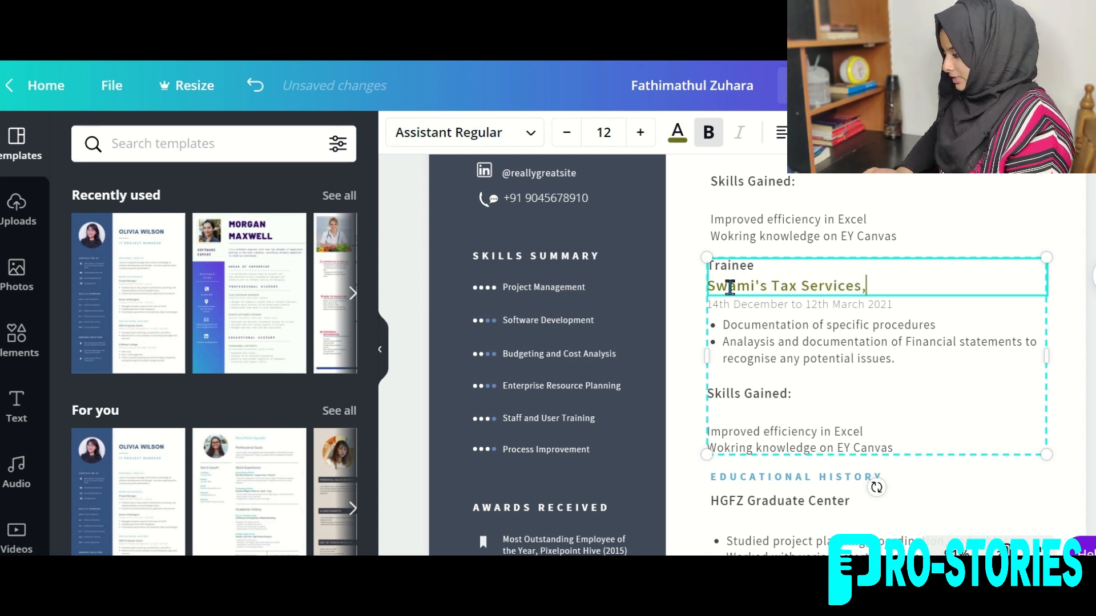
{"action": "type", "text": " XYZ, Kerala"}
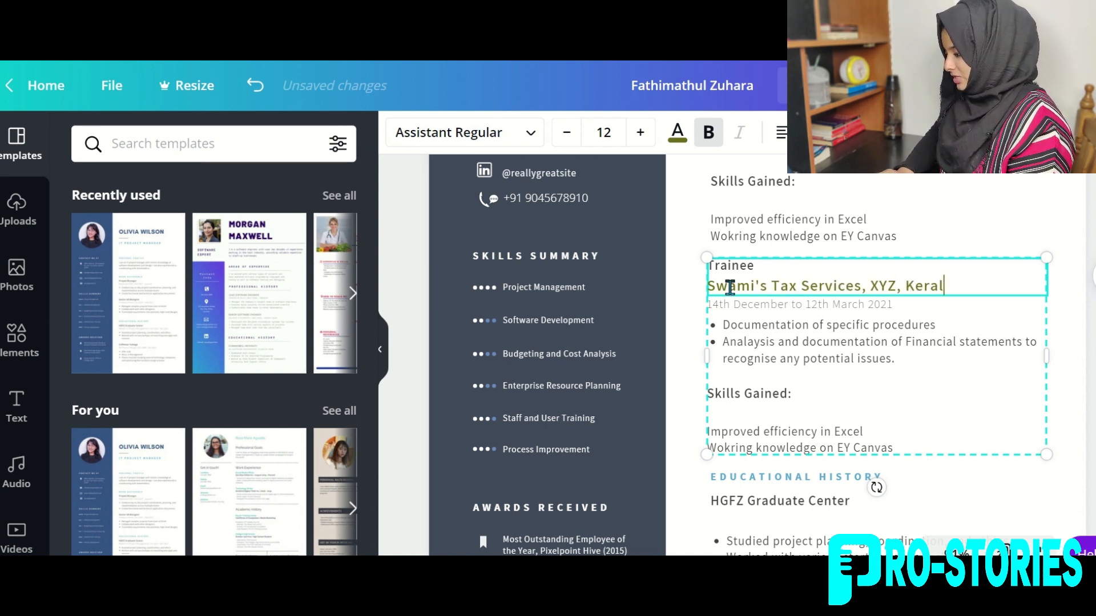
{"action": "left_click", "coordinate": [737, 303]}
{"action": "double_click", "coordinate": [737, 303]}
{"action": "type", "text": "1st August 2018 to 31 October 2018"}
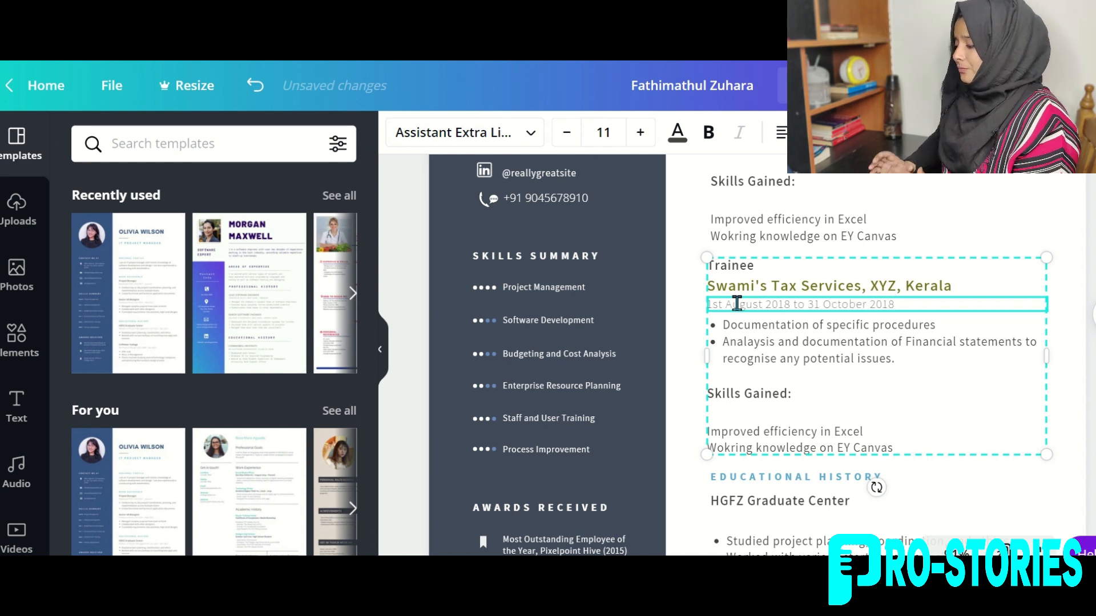
Set the duty to 'Billing, GST and Income tax return filling' and the skill to Excel PIVOT-table experience.
{"action": "left_click", "coordinate": [756, 334]}
{"action": "double_click", "coordinate": [734, 343]}
{"action": "left_click", "coordinate": [882, 357]}
{"action": "left_click_drag", "start_coordinate": [893, 354], "coordinate": [724, 330]}
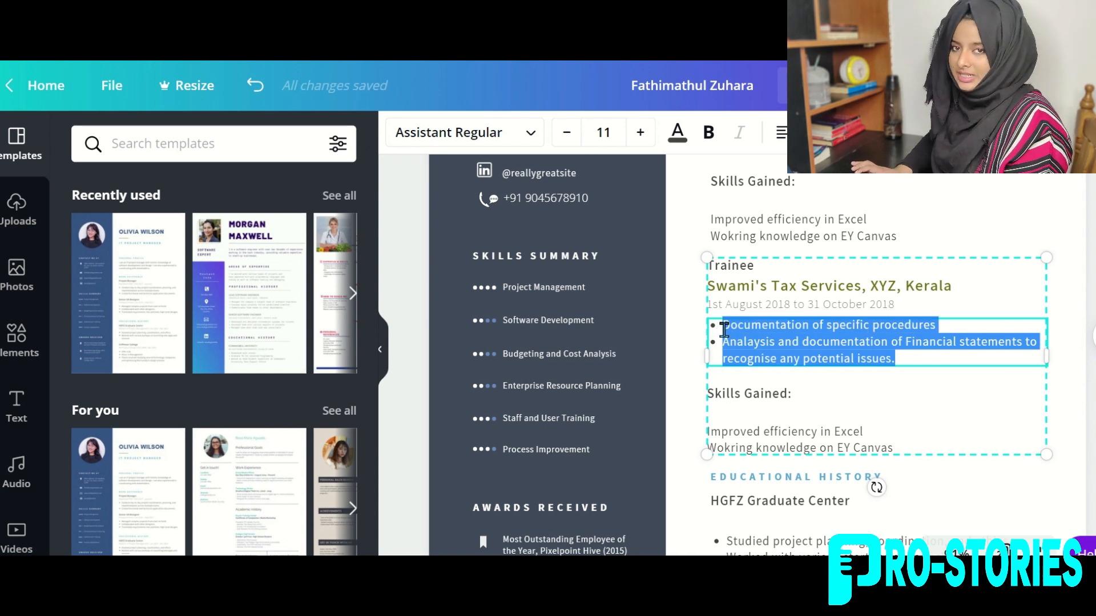
{"action": "key", "text": "BackSpace"}
{"action": "type", "text": "Billing, "}
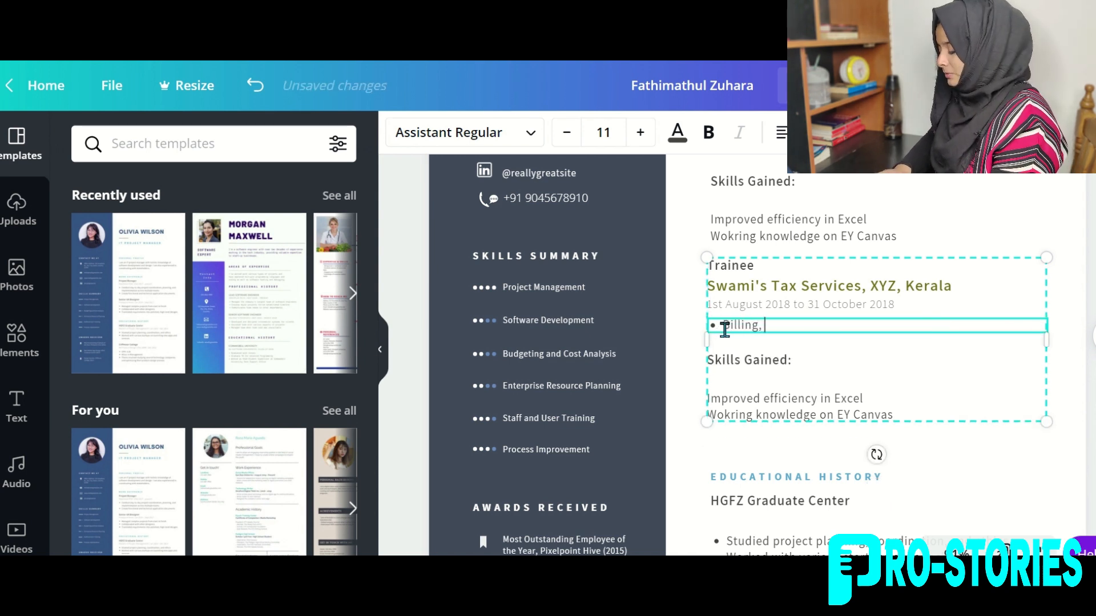
{"action": "type", "text": "GST and Income tax return filling"}
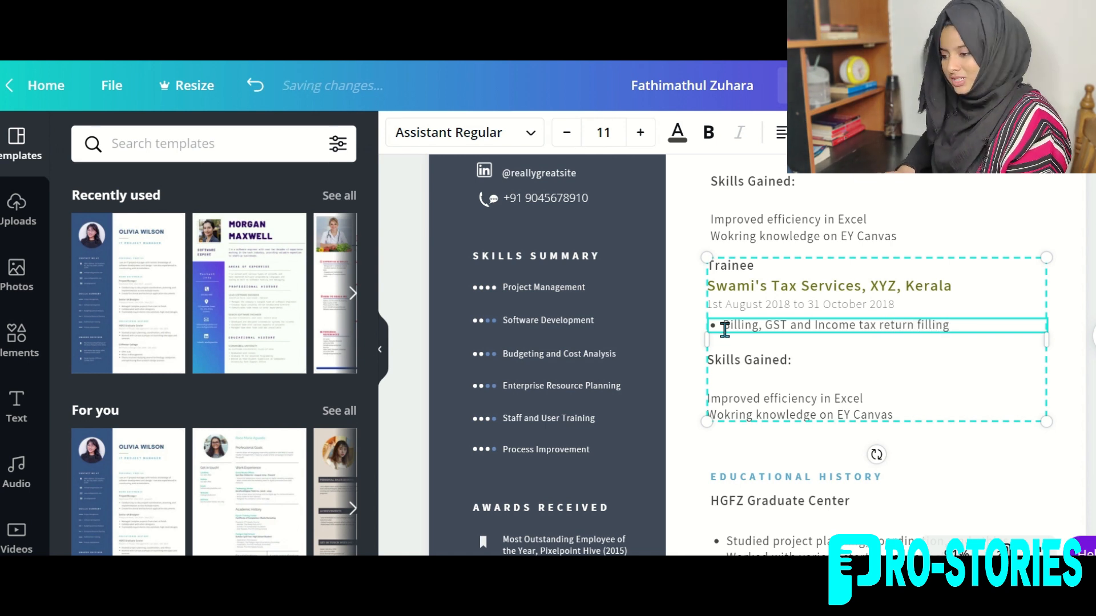
{"action": "triple_click", "coordinate": [728, 398]}
{"action": "type", "text": "Wo"}
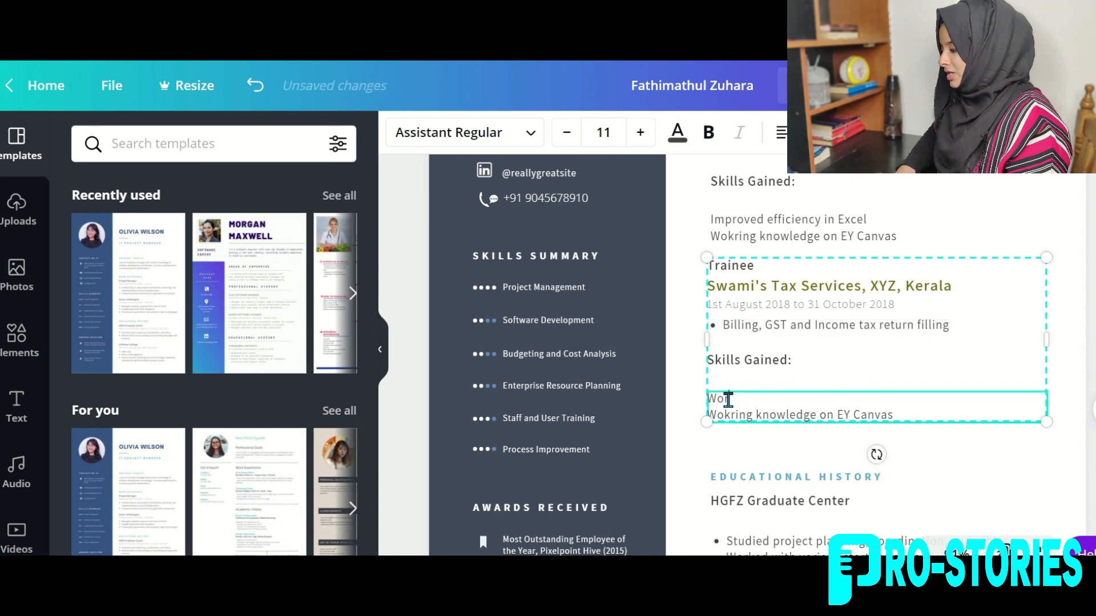
{"action": "type", "text": "rk Experience i"}
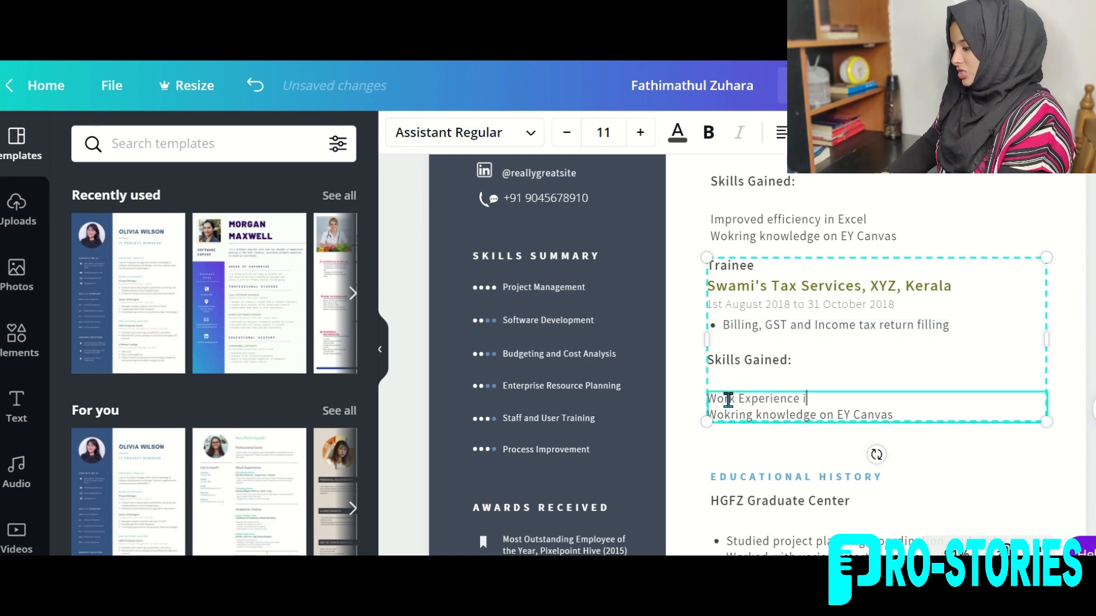
{"action": "type", "text": "n excel"}
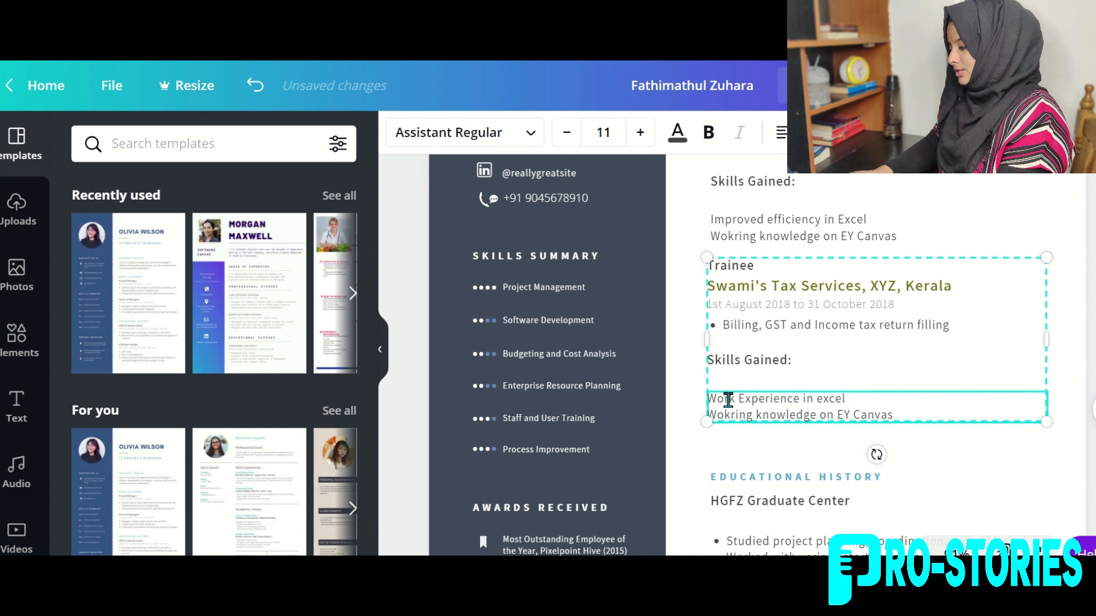
{"action": "type", "text": ", learned PIVOT table"}
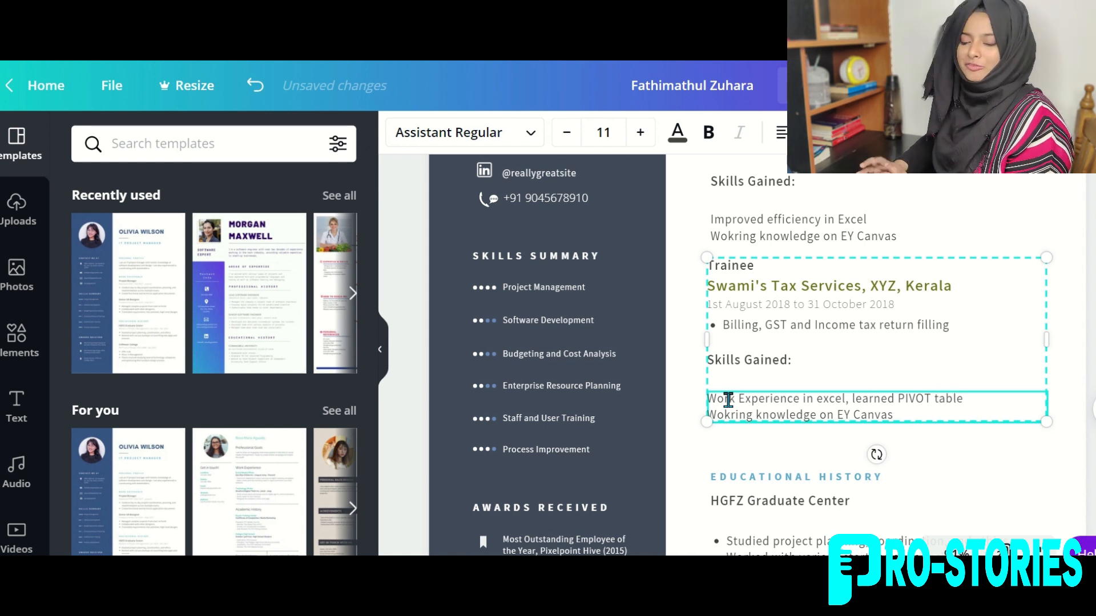
{"action": "type", "text": " and few other"}
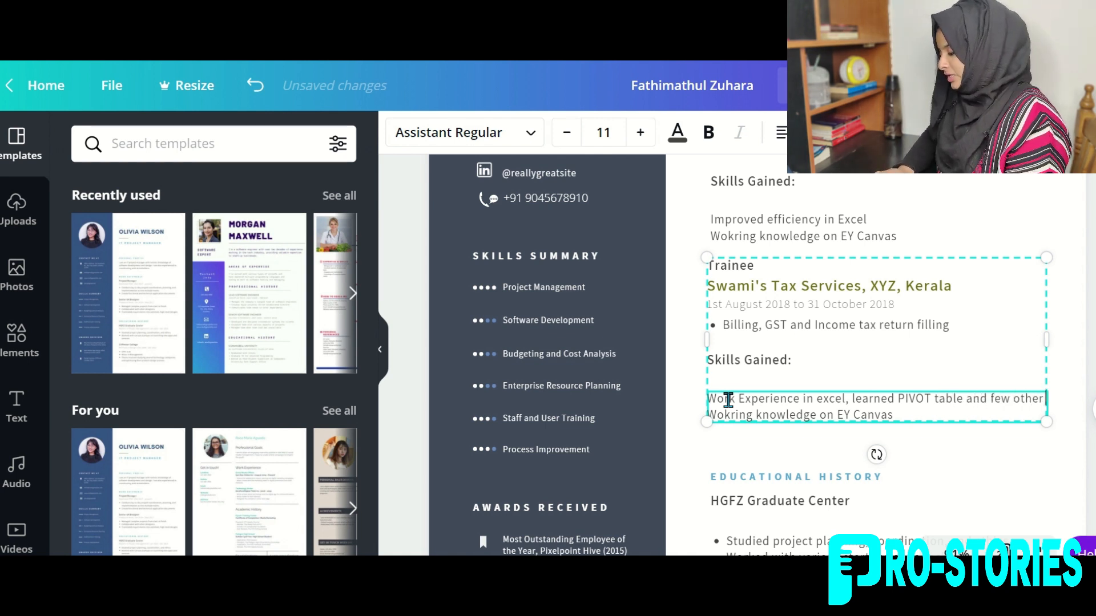
{"action": "type", "text": " tools in exce"}
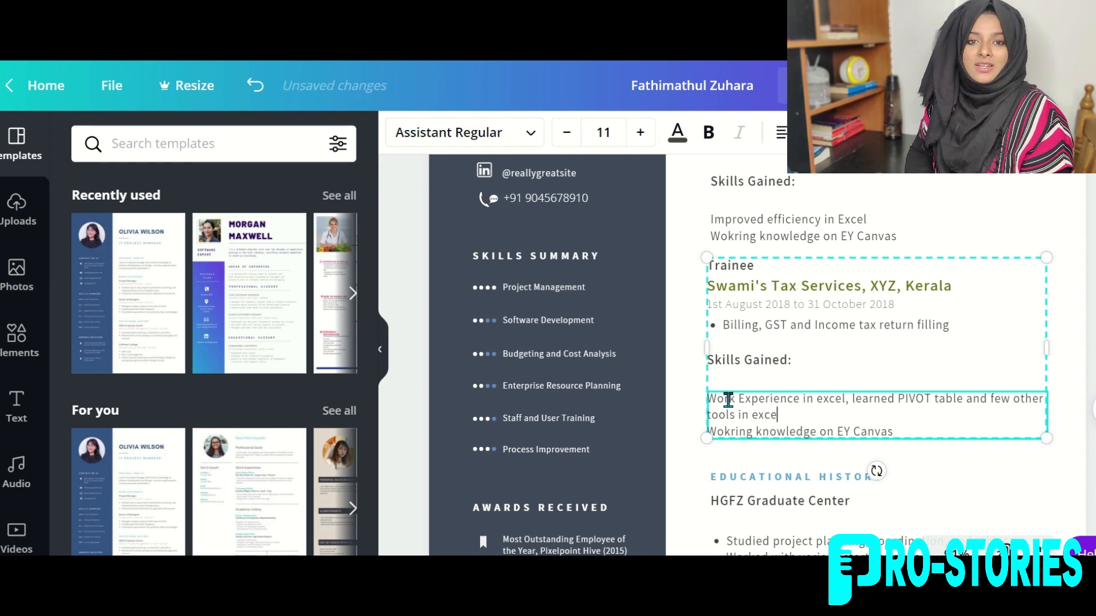
{"action": "type", "text": "l"}
{"action": "scroll", "coordinate": [724, 406], "scroll_direction": "down", "scroll_amount": 4}
{"action": "left_click", "coordinate": [718, 414]}
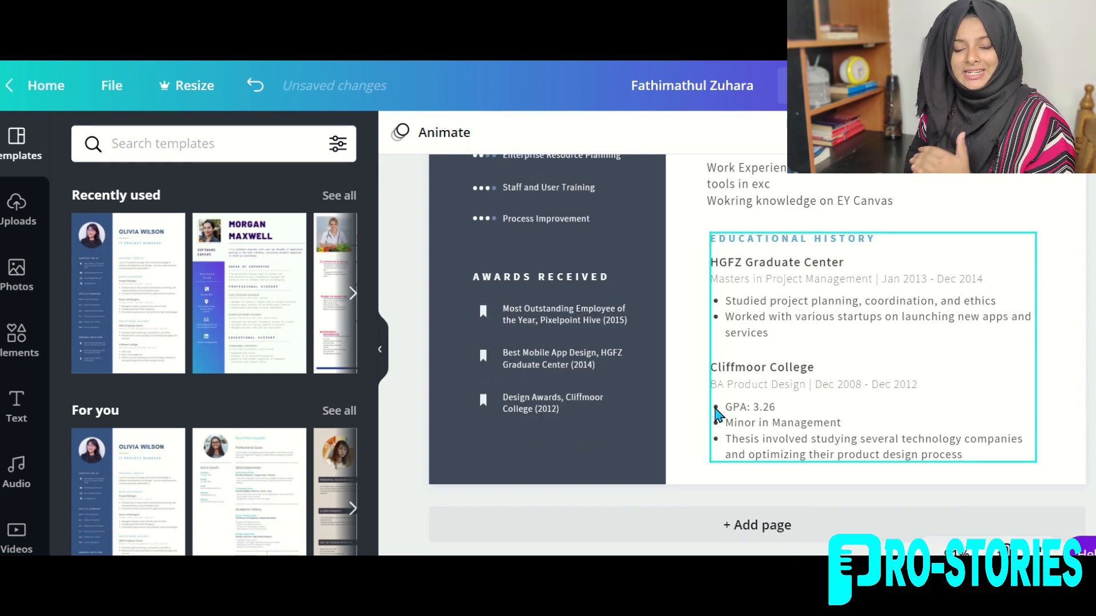
Drop 'HISTORY' from the education heading and replace HGFZ Graduate Center with an enlarged 'ACCA'.
{"action": "left_click", "coordinate": [775, 260]}
{"action": "double_click", "coordinate": [789, 241]}
{"action": "key", "text": "Right"}
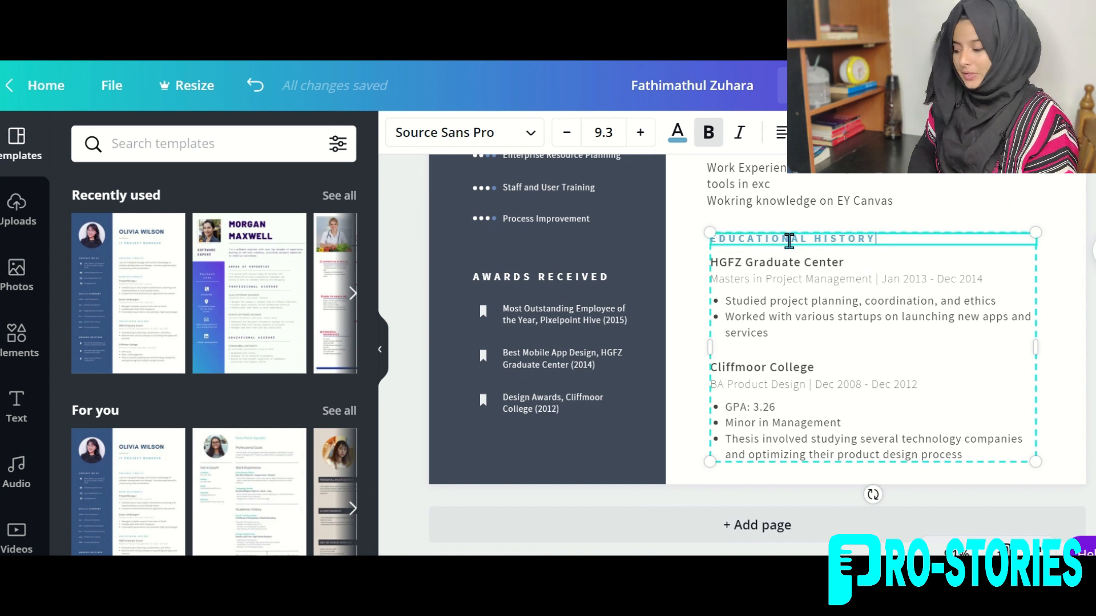
{"action": "key", "text": "BackSpace"}
{"action": "key", "text": "BackSpace"}
{"action": "key", "text": "BackSpace"}
{"action": "key", "text": "BackSpace"}
{"action": "key", "text": "BackSpace"}
{"action": "key", "text": "BackSpace"}
{"action": "key", "text": "BackSpace"}
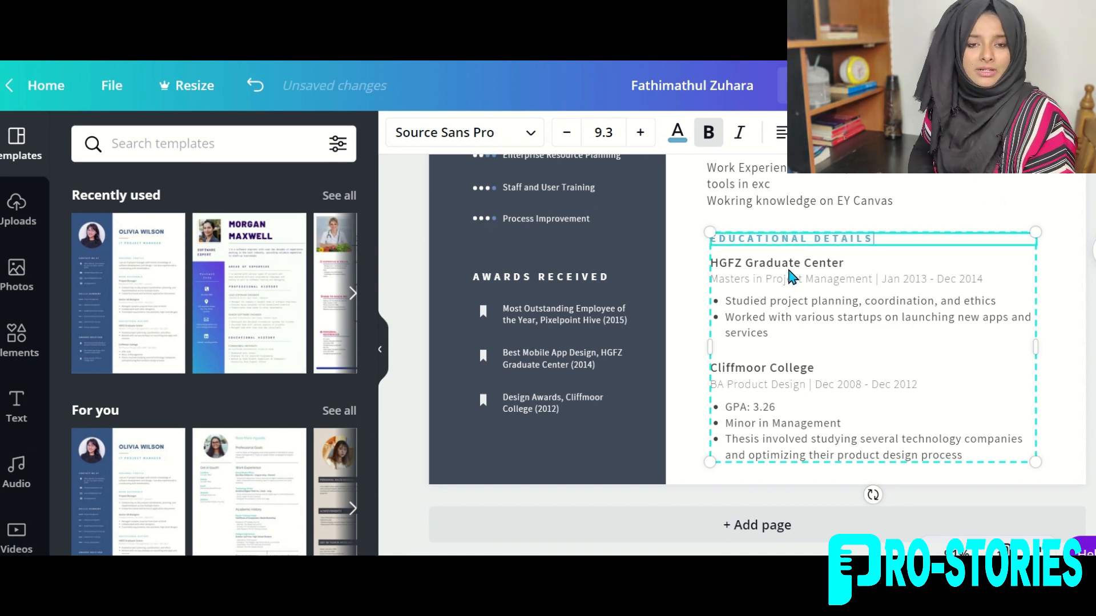
{"action": "triple_click", "coordinate": [787, 261]}
{"action": "type", "text": "ACCA"}
{"action": "triple_click", "coordinate": [786, 257]}
{"action": "left_click", "coordinate": [640, 132]}
{"action": "left_click", "coordinate": [640, 132]}
{"action": "left_click", "coordinate": [640, 133]}
{"action": "left_click", "coordinate": [640, 132]}
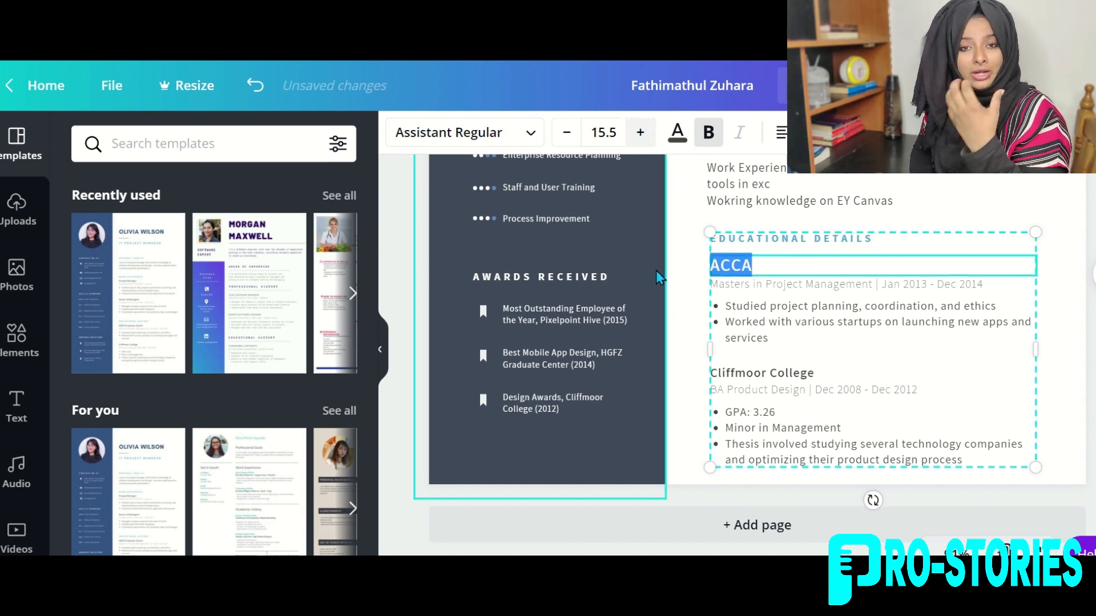
Fill the ACCA details with 'XYZ Institute, Kerala' and 'Completed 10 out of 13 papers'.
{"action": "triple_click", "coordinate": [736, 280]}
{"action": "key", "text": "BackSpace"}
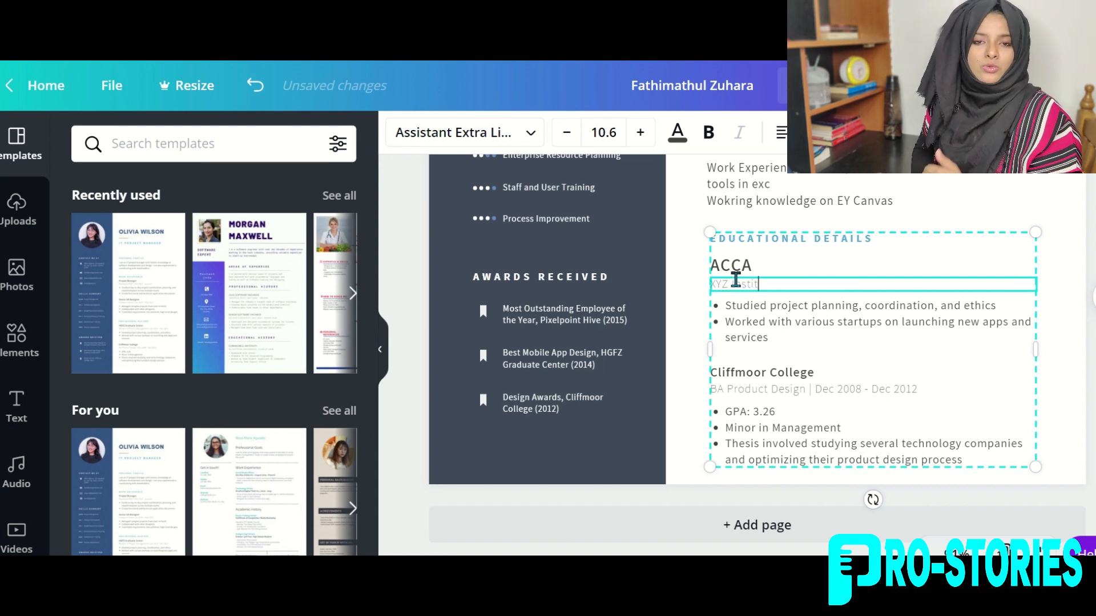
{"action": "type", "text": "XYZ Institute, Kerala"}
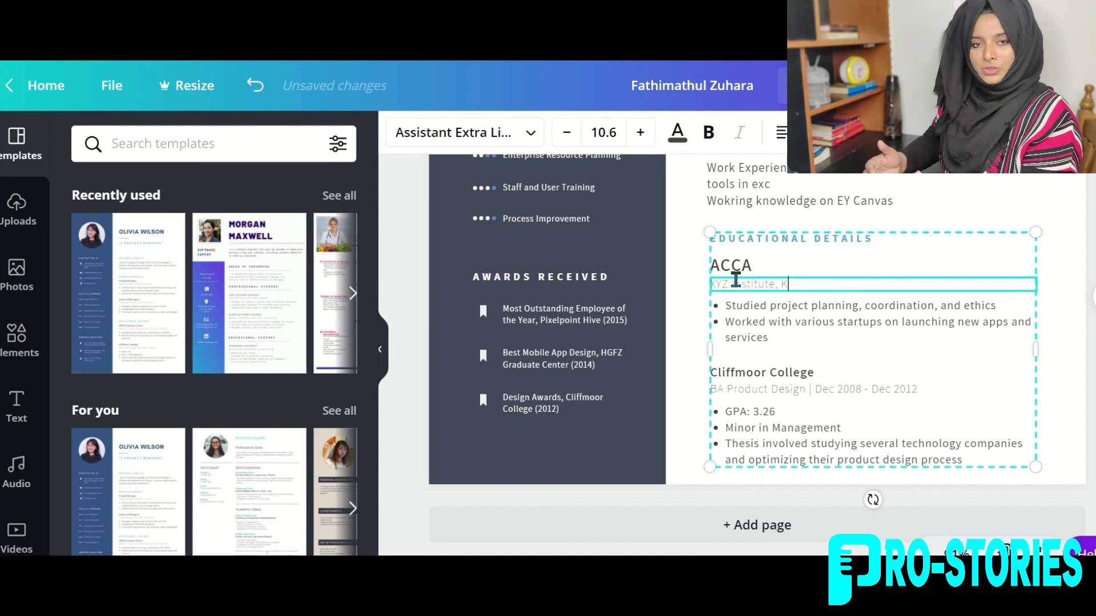
{"action": "left_click", "coordinate": [736, 311]}
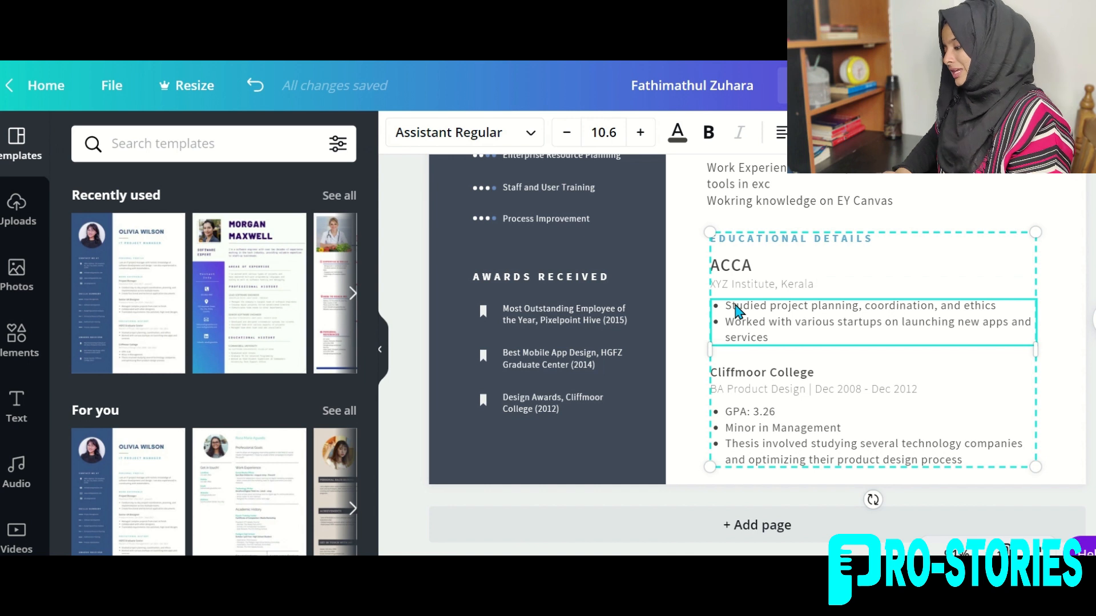
{"action": "left_click", "coordinate": [765, 309]}
{"action": "type", "text": "Complet"}
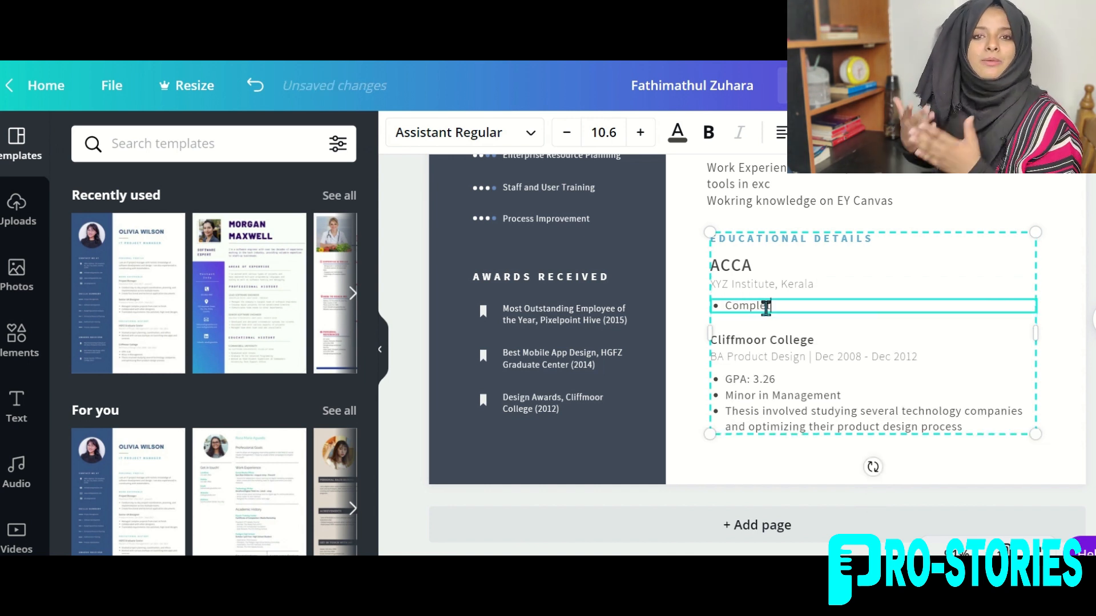
{"action": "type", "text": "ed 10 o"}
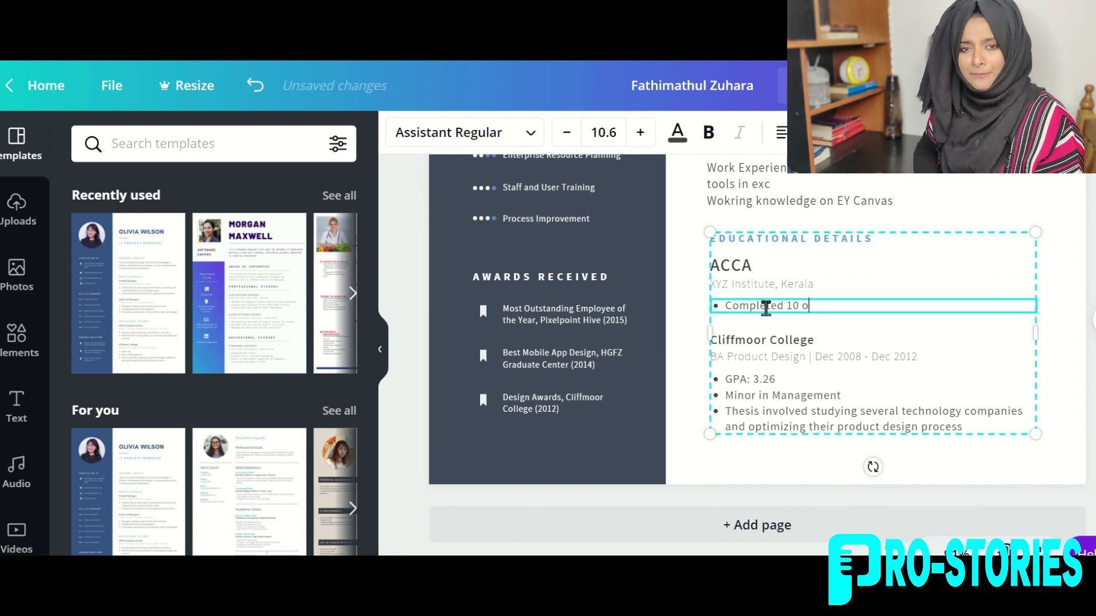
{"action": "type", "text": "ut of 13 paper"}
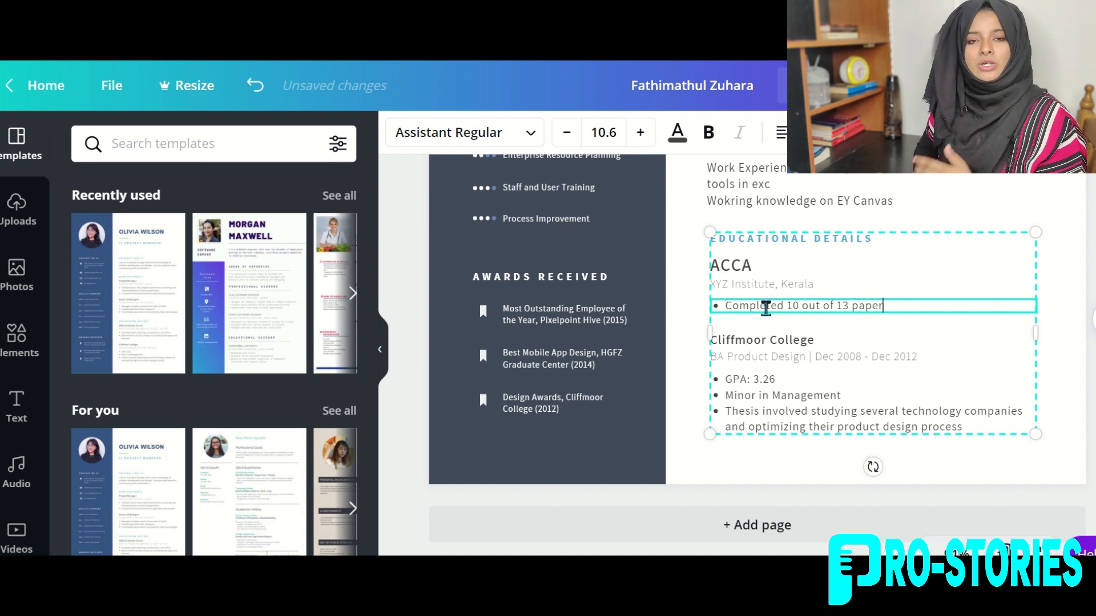
{"action": "type", "text": "s"}
{"action": "key", "text": "Return"}
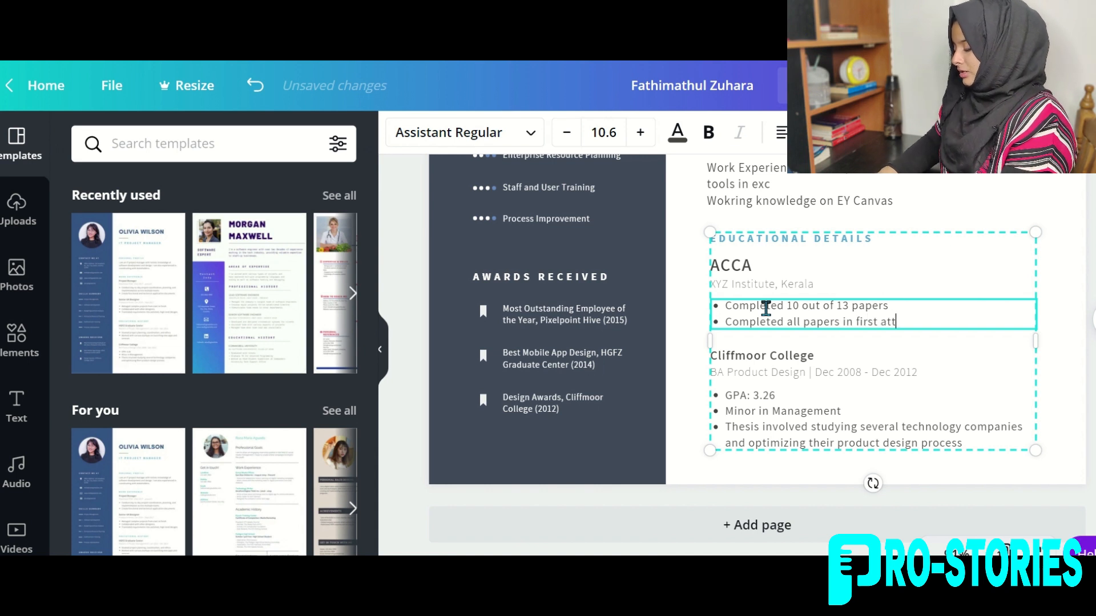
Turn the Cliffmoor College entry into Bcom with '8.08 CCPA (2018)' replacing the GPA bullets.
{"action": "left_click", "coordinate": [751, 355]}
{"action": "double_click", "coordinate": [751, 355]}
{"action": "type", "text": "Bcom Finance and Taxa"}
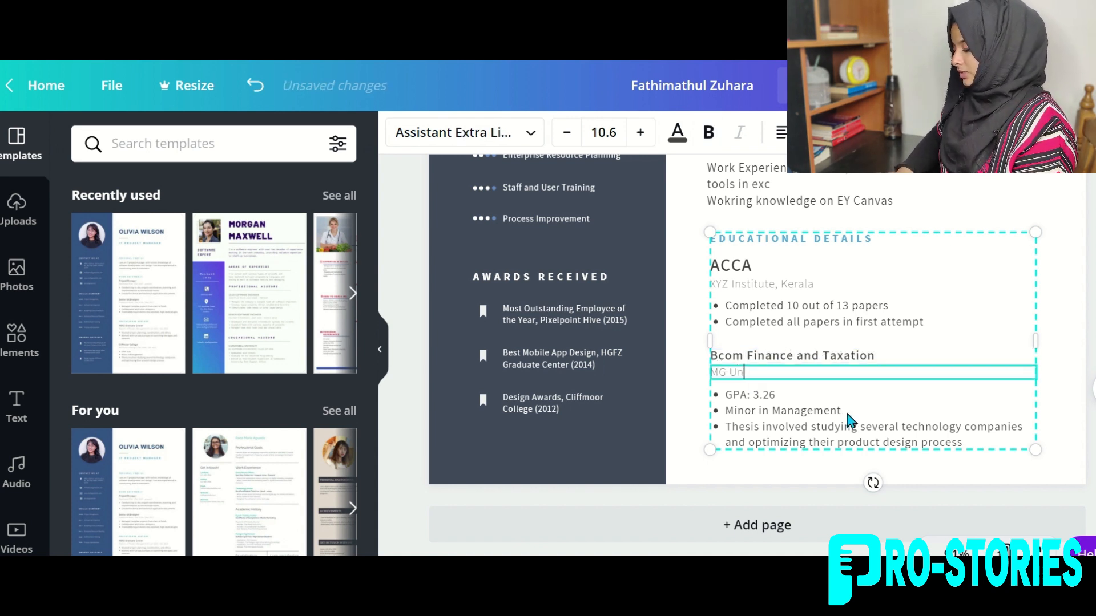
{"action": "double_click", "coordinate": [846, 410]}
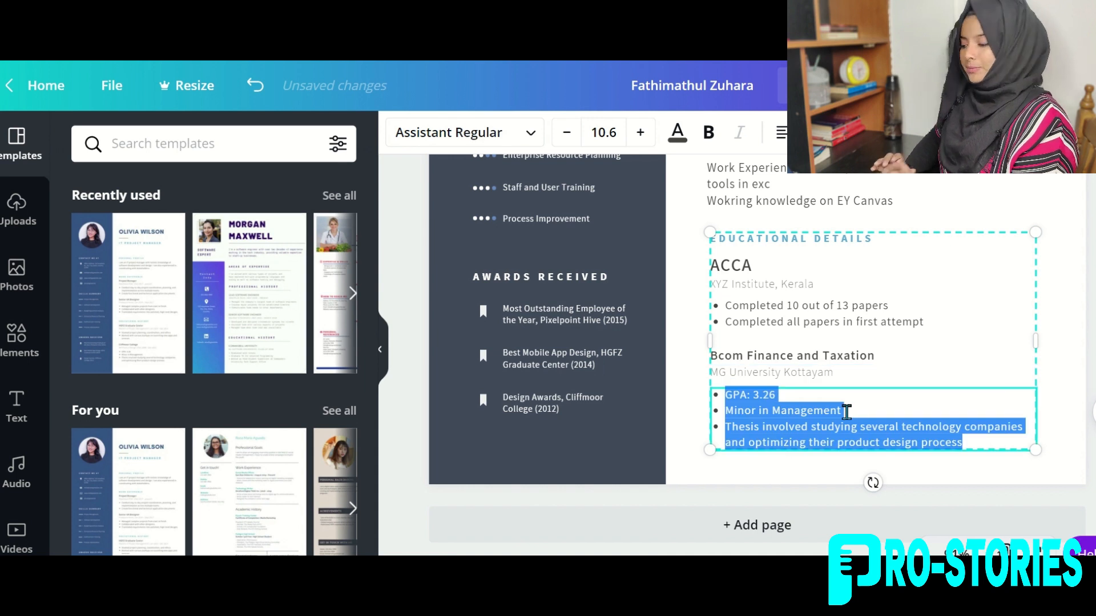
{"action": "key", "text": "BackSpace"}
{"action": "type", "text": "8.08 CCPA (2018)"}
Make the ACCA 'Completed' bullets bold.
{"action": "left_click", "coordinate": [915, 331]}
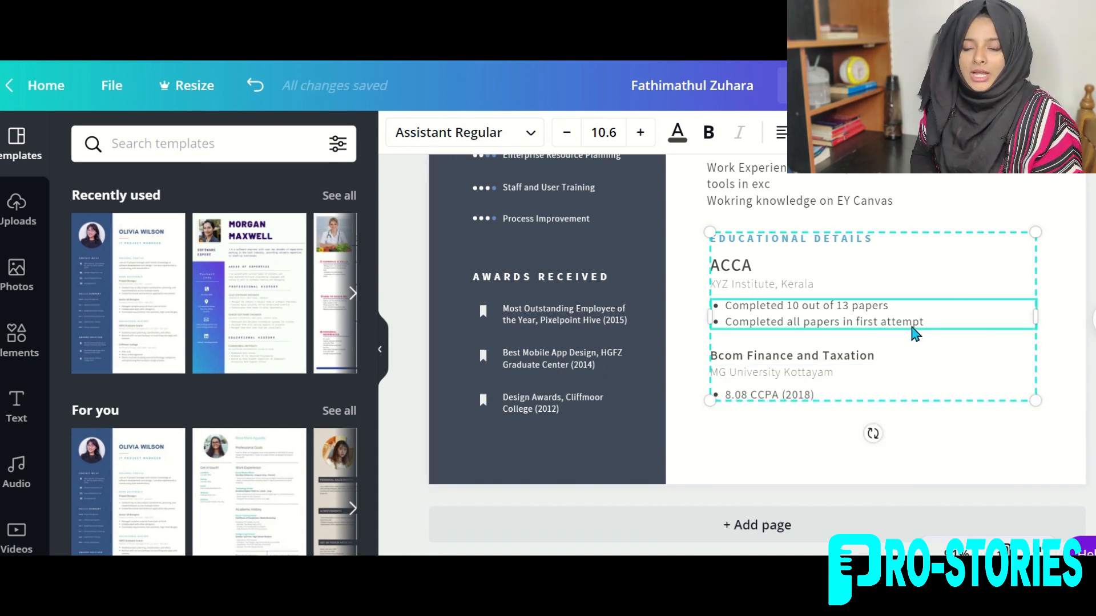
{"action": "key", "text": "ctrl+b"}
{"action": "left_click", "coordinate": [817, 396]}
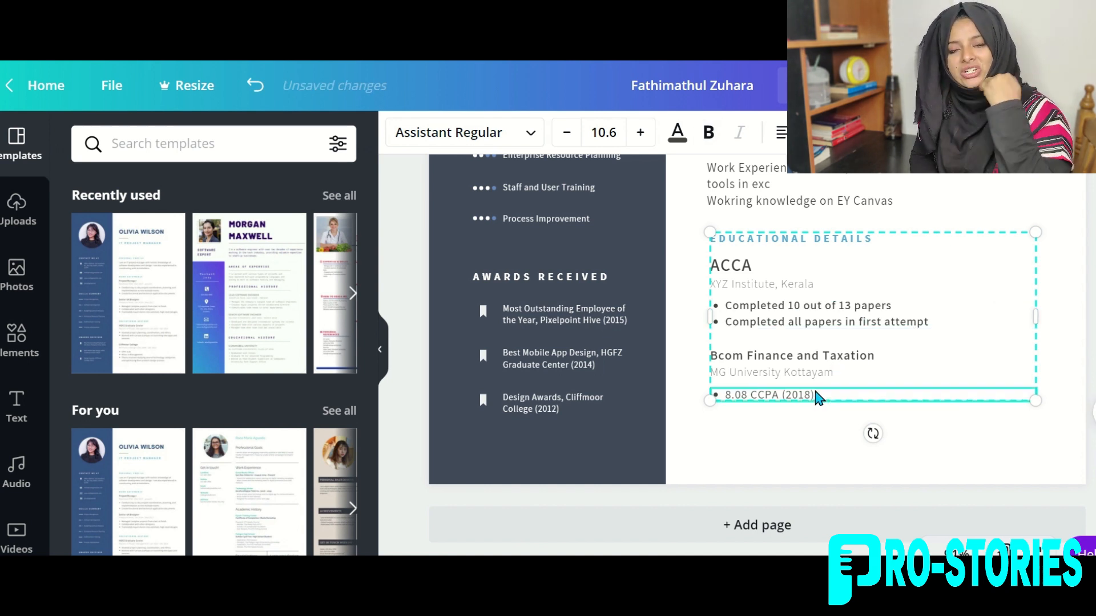
Enlarge the Completed bullets, the 8.08 CCPA line and the Bcom heading to match ACCA.
{"action": "left_click", "coordinate": [813, 336]}
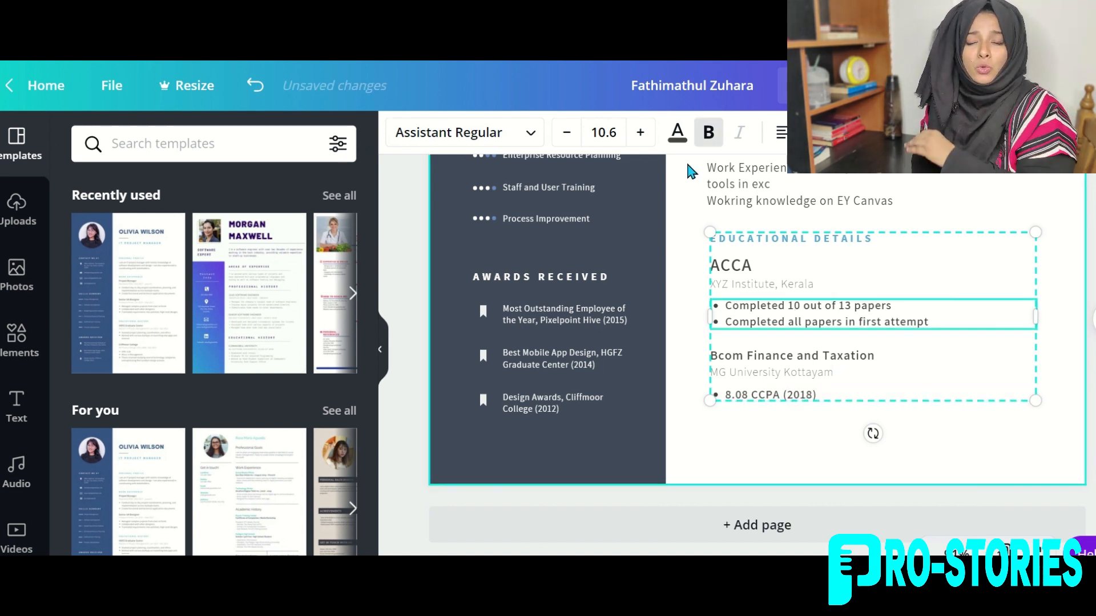
{"action": "left_click", "coordinate": [642, 141]}
{"action": "left_click", "coordinate": [641, 140]}
{"action": "left_click", "coordinate": [747, 399]}
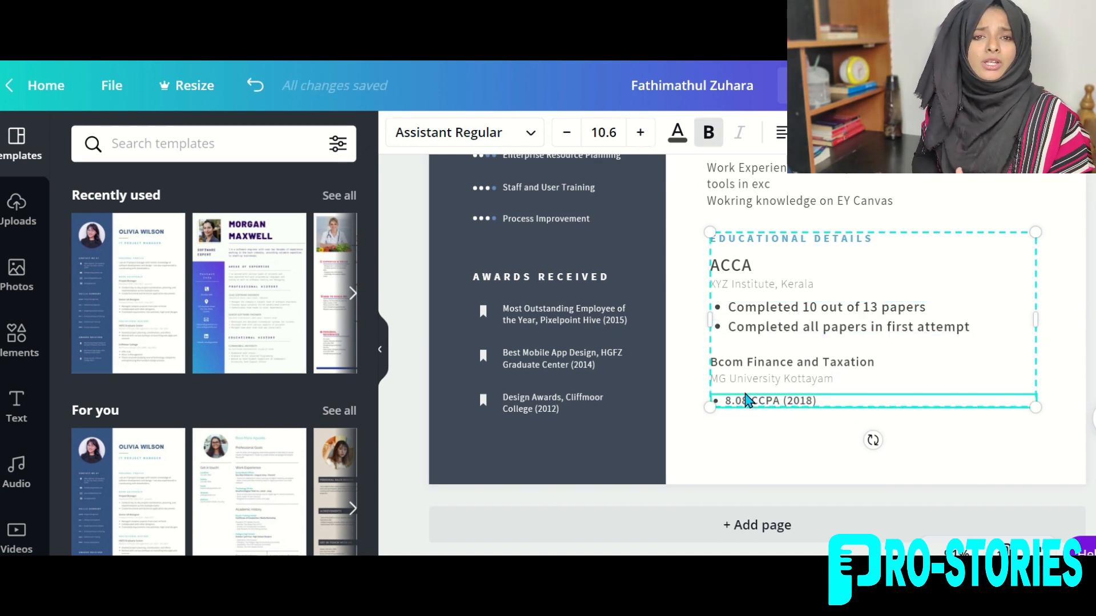
{"action": "left_click", "coordinate": [650, 136]}
{"action": "left_click", "coordinate": [650, 136]}
{"action": "left_click", "coordinate": [729, 269]}
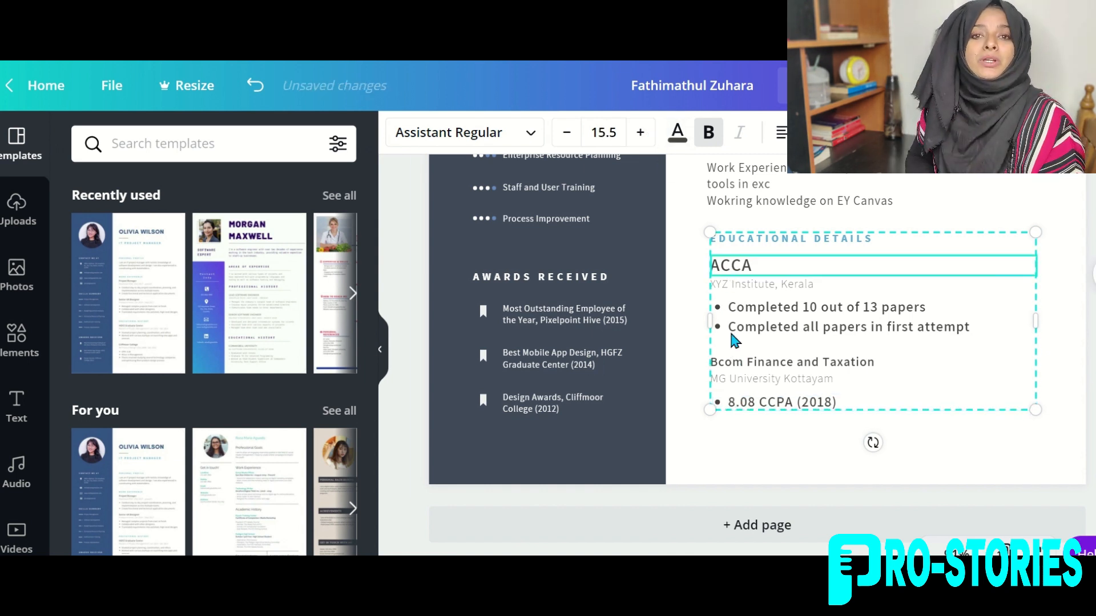
{"action": "left_click", "coordinate": [736, 370]}
{"action": "left_click", "coordinate": [637, 134]}
{"action": "left_click", "coordinate": [637, 134]}
{"action": "left_click", "coordinate": [637, 133]}
{"action": "left_click", "coordinate": [637, 134]}
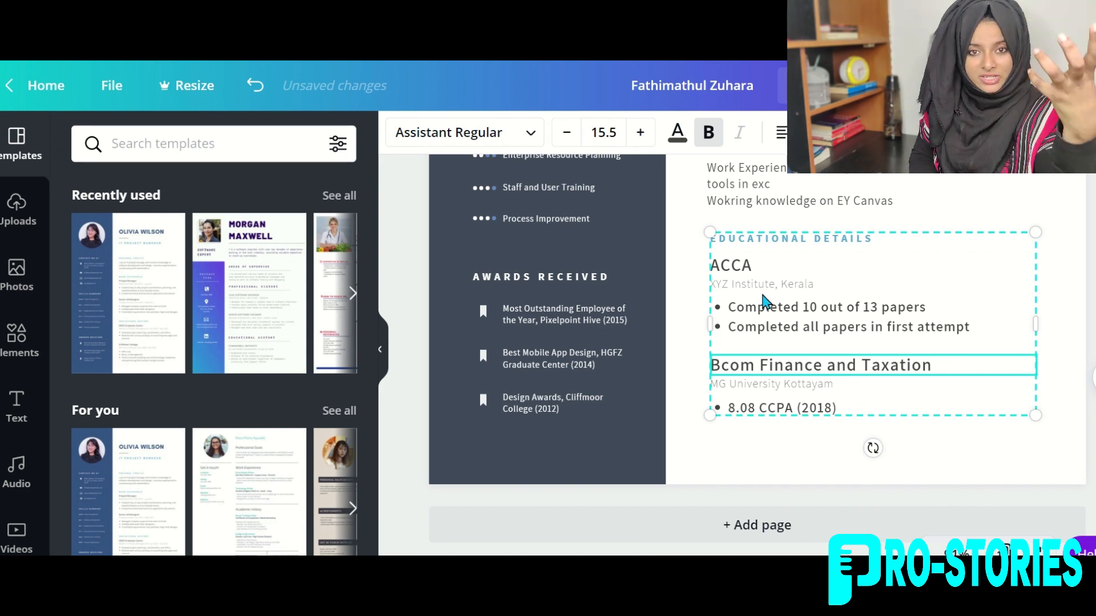
{"action": "left_click", "coordinate": [566, 137]}
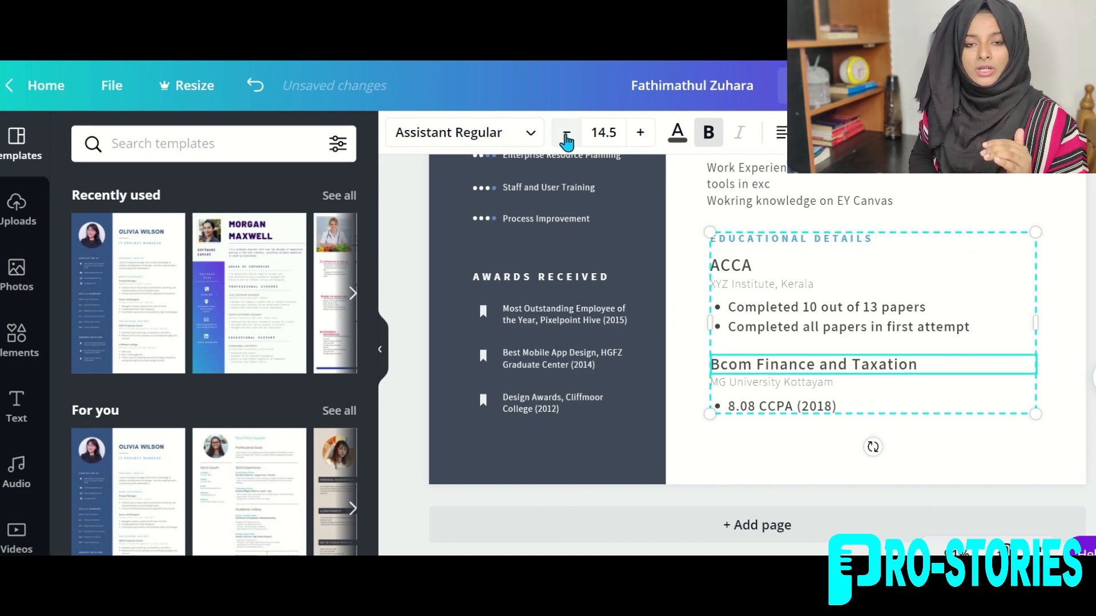
{"action": "left_click", "coordinate": [950, 453]}
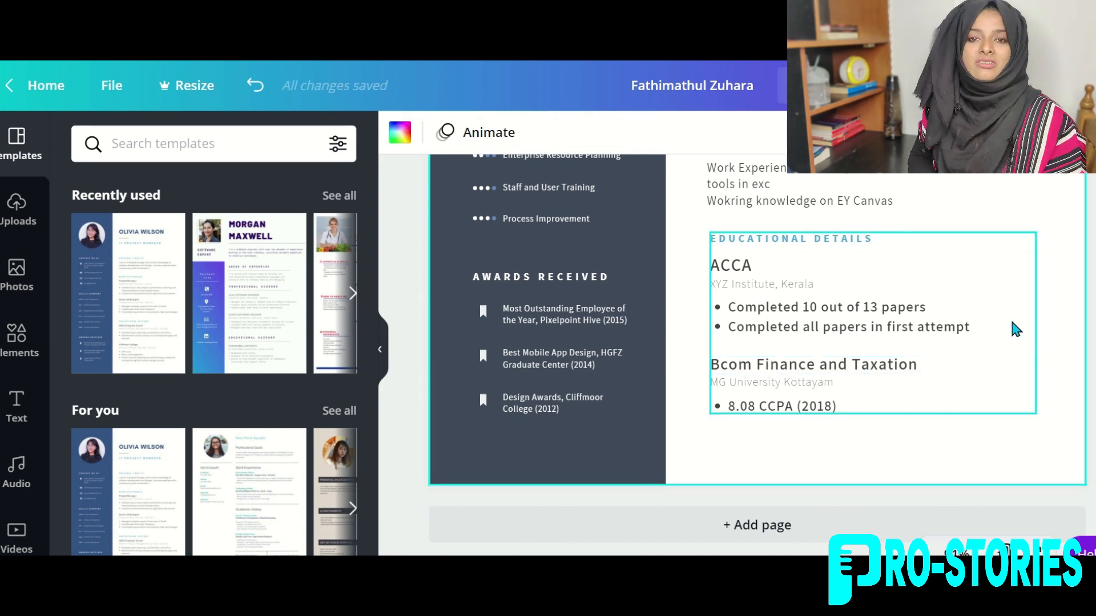
Enlarge the Educational Details and Experience and Skills Gained headings to about 12.3 pt, each on one line.
{"action": "scroll", "coordinate": [1012, 324], "scroll_direction": "up", "scroll_amount": 2}
{"action": "scroll", "coordinate": [1013, 324], "scroll_direction": "down", "scroll_amount": 2}
{"action": "scroll", "coordinate": [1013, 324], "scroll_direction": "up", "scroll_amount": 1}
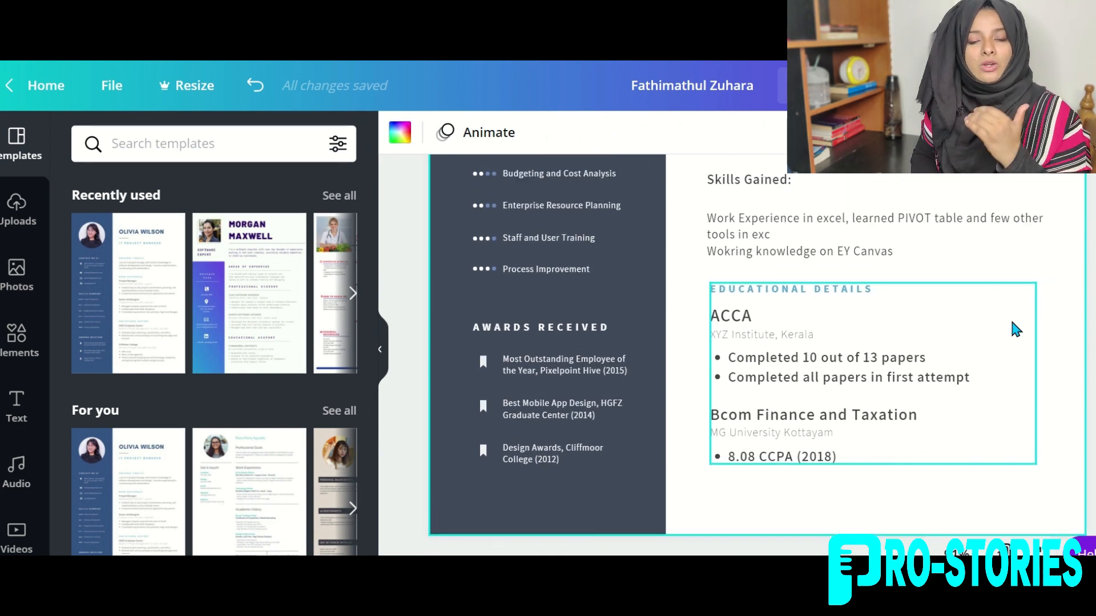
{"action": "left_click", "coordinate": [782, 295]}
{"action": "left_click", "coordinate": [641, 133]}
{"action": "left_click", "coordinate": [641, 133]}
{"action": "left_click", "coordinate": [641, 133]}
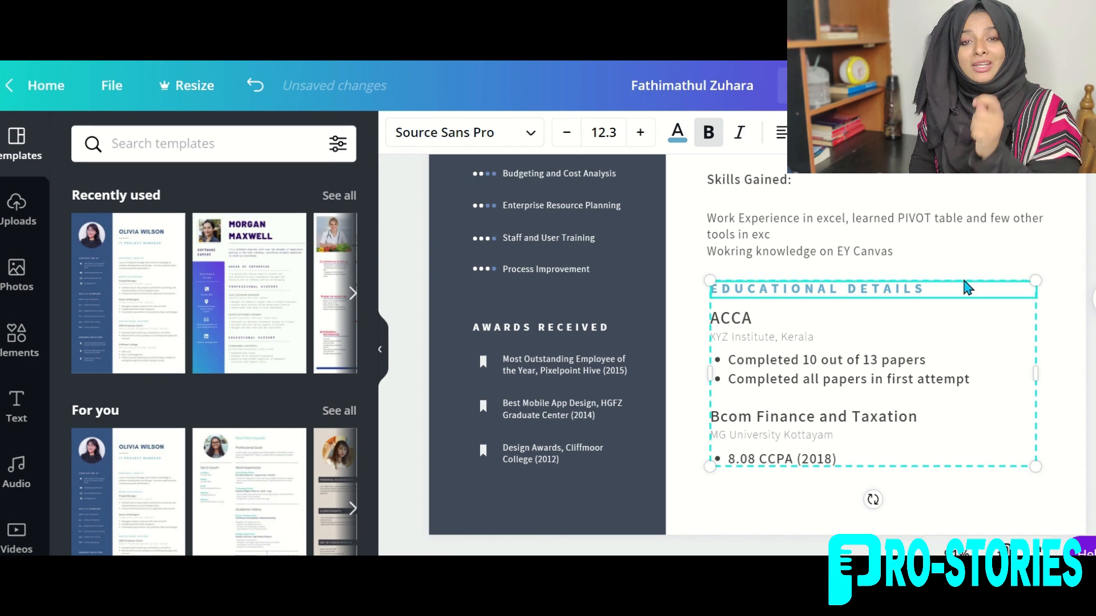
{"action": "scroll", "coordinate": [966, 288], "scroll_direction": "up", "scroll_amount": 8}
{"action": "left_click", "coordinate": [804, 404]}
{"action": "left_click", "coordinate": [641, 133]}
{"action": "left_click", "coordinate": [641, 133]}
{"action": "left_click", "coordinate": [641, 133]}
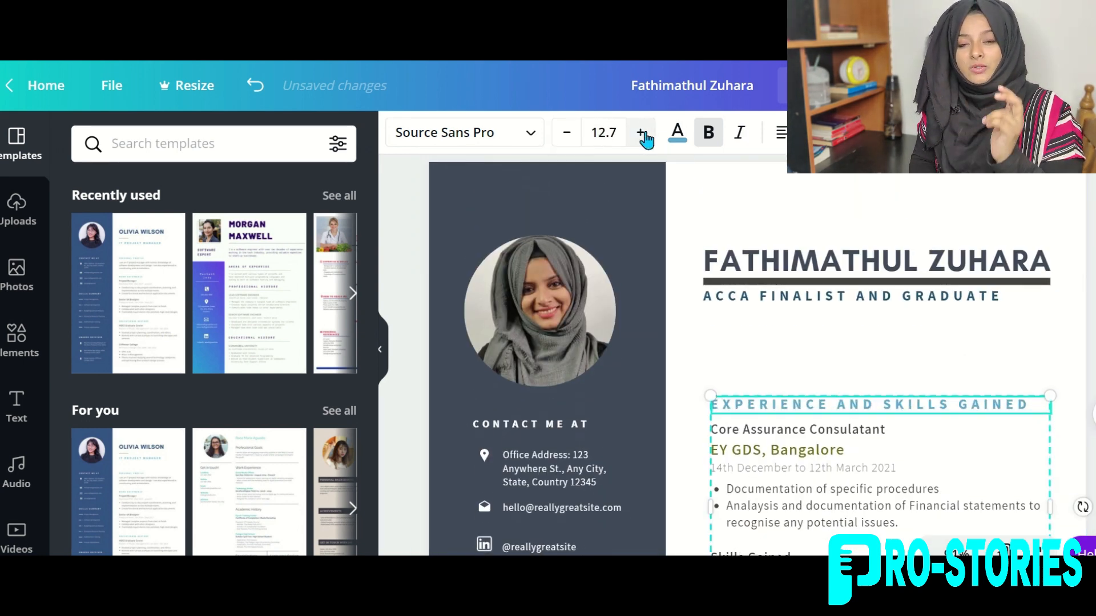
{"action": "left_click", "coordinate": [641, 133]}
{"action": "left_click", "coordinate": [619, 129]}
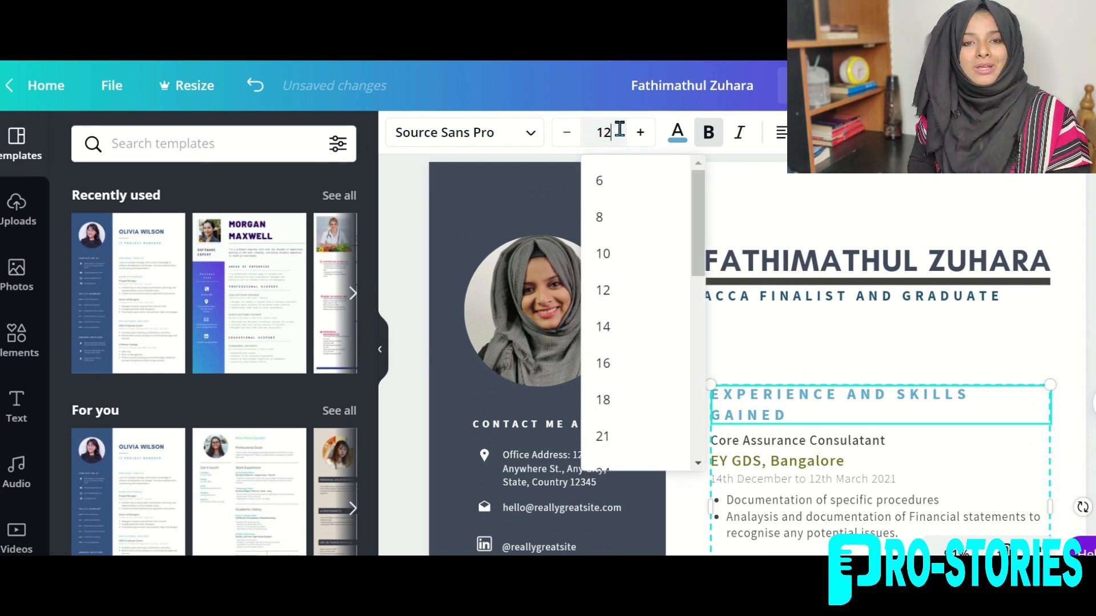
{"action": "left_click", "coordinate": [877, 232]}
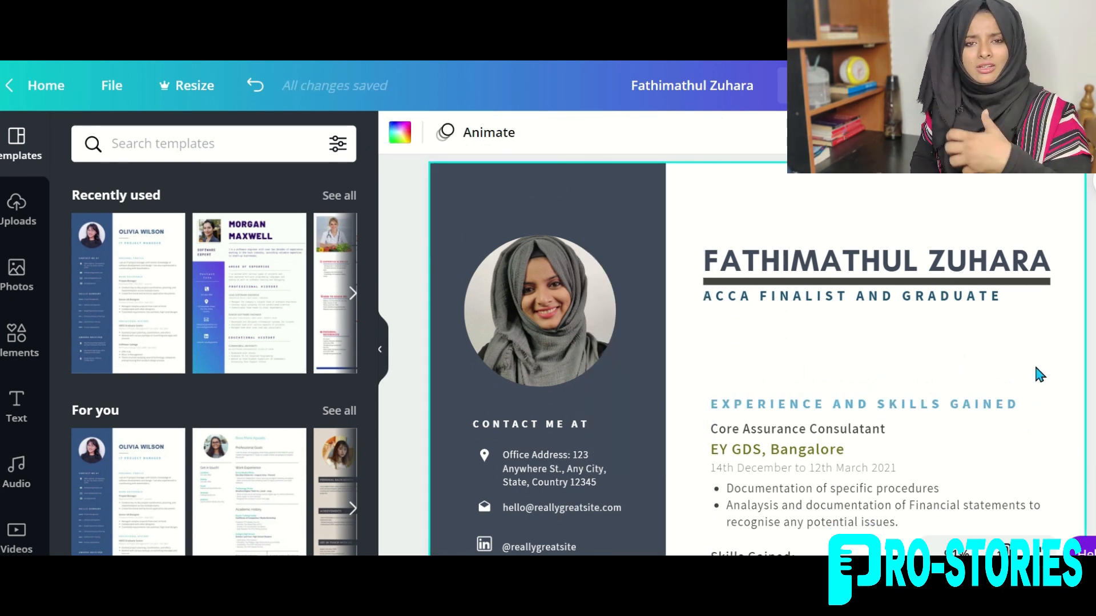
Locate the SKILLS SUMMARY heading in the sidebar and select it.
{"action": "scroll", "coordinate": [1037, 372], "scroll_direction": "down", "scroll_amount": 5}
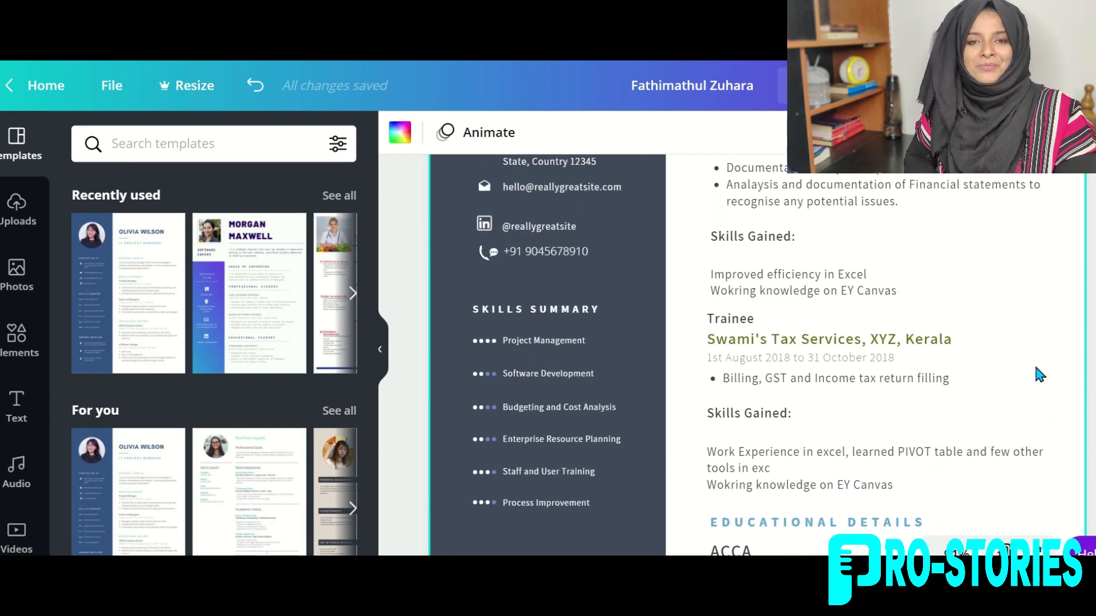
{"action": "scroll", "coordinate": [1036, 368], "scroll_direction": "up", "scroll_amount": 2}
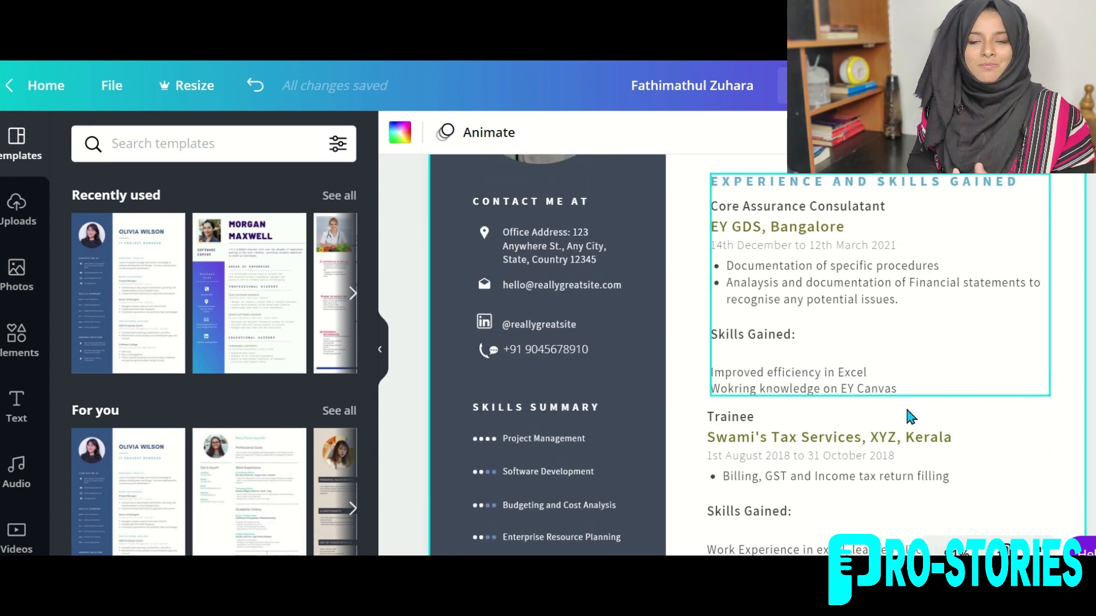
{"action": "scroll", "coordinate": [850, 455], "scroll_direction": "down", "scroll_amount": 2}
{"action": "scroll", "coordinate": [852, 454], "scroll_direction": "up", "scroll_amount": 4}
{"action": "scroll", "coordinate": [852, 454], "scroll_direction": "down", "scroll_amount": 5}
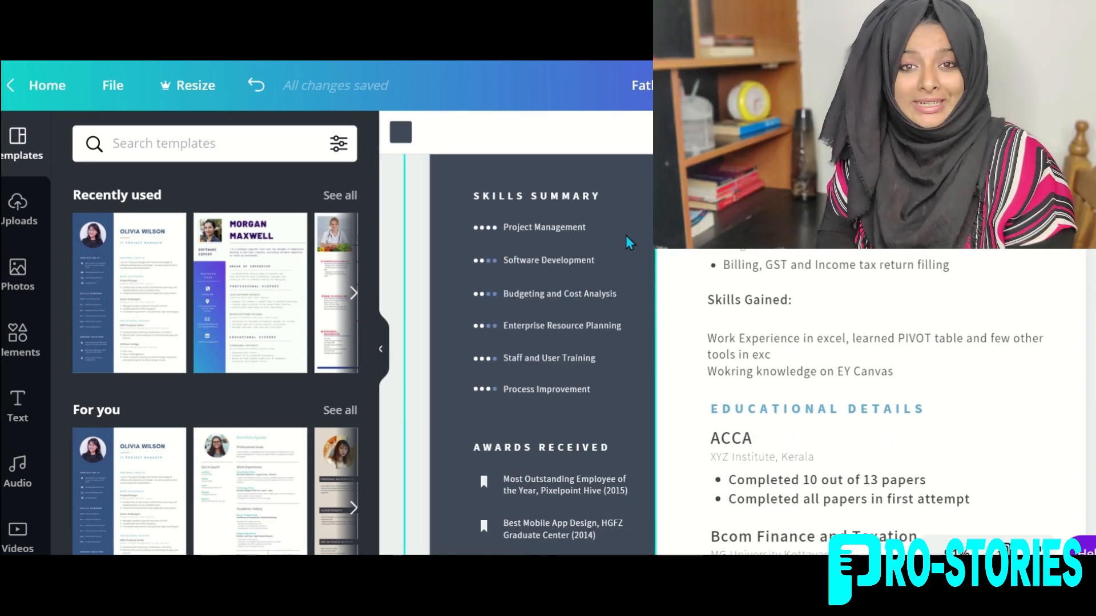
{"action": "left_click", "coordinate": [510, 195]}
Delete the SKILLS SUMMARY heading and its five skill entries, restoring the accidentally deleted sidebar background.
{"action": "key", "text": "Delete"}
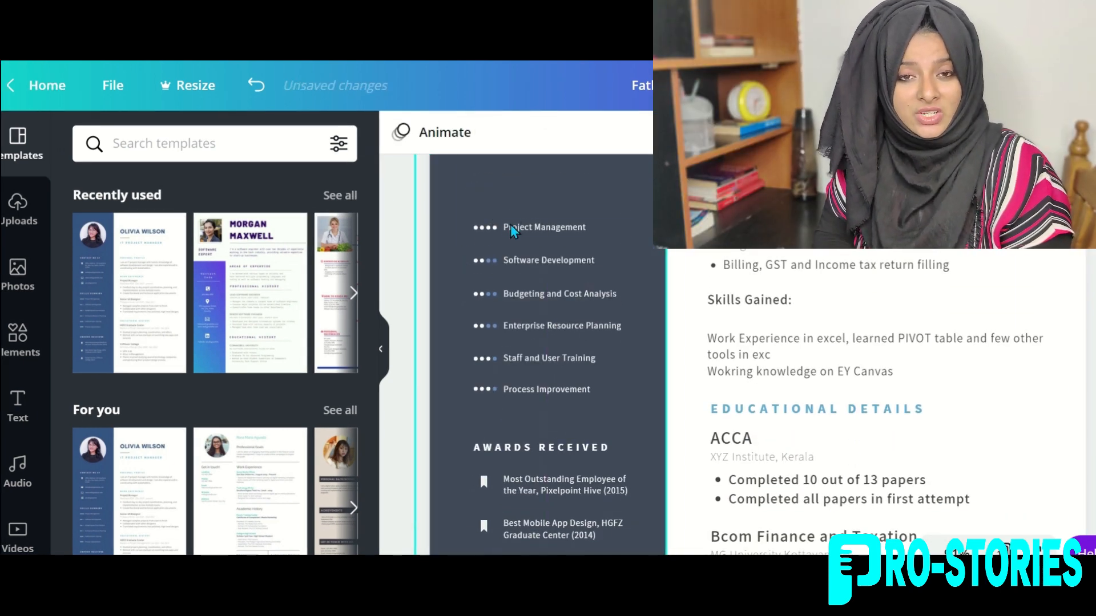
{"action": "left_click", "coordinate": [510, 227]}
{"action": "key", "text": "Delete"}
{"action": "left_click", "coordinate": [515, 294]}
{"action": "key", "text": "Delete"}
{"action": "left_click", "coordinate": [522, 326]}
{"action": "key", "text": "Delete"}
{"action": "left_click", "coordinate": [526, 360]}
{"action": "key", "text": "Delete"}
{"action": "left_click", "coordinate": [517, 254]}
{"action": "key", "text": "Delete"}
{"action": "left_click", "coordinate": [495, 380]}
{"action": "key", "text": "Delete"}
{"action": "key", "text": "ctrl+z"}
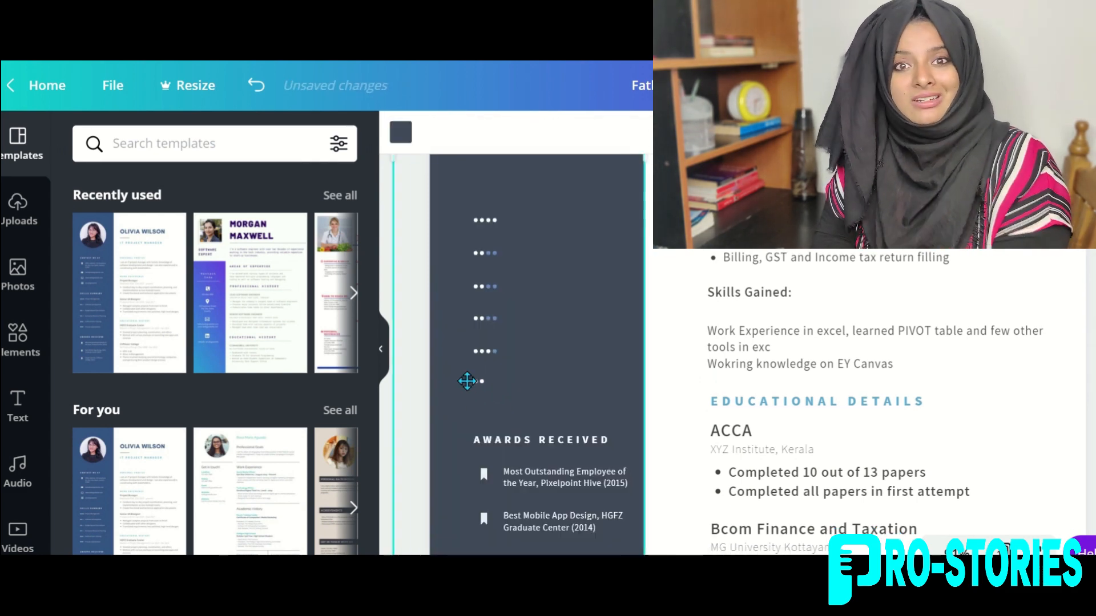
Delete the first rows of skill rating dots, undoing an accidental sidebar background deletion.
{"action": "left_click_drag", "start_coordinate": [467, 381], "coordinate": [485, 386]}
{"action": "scroll", "coordinate": [481, 354], "scroll_direction": "up", "scroll_amount": 3}
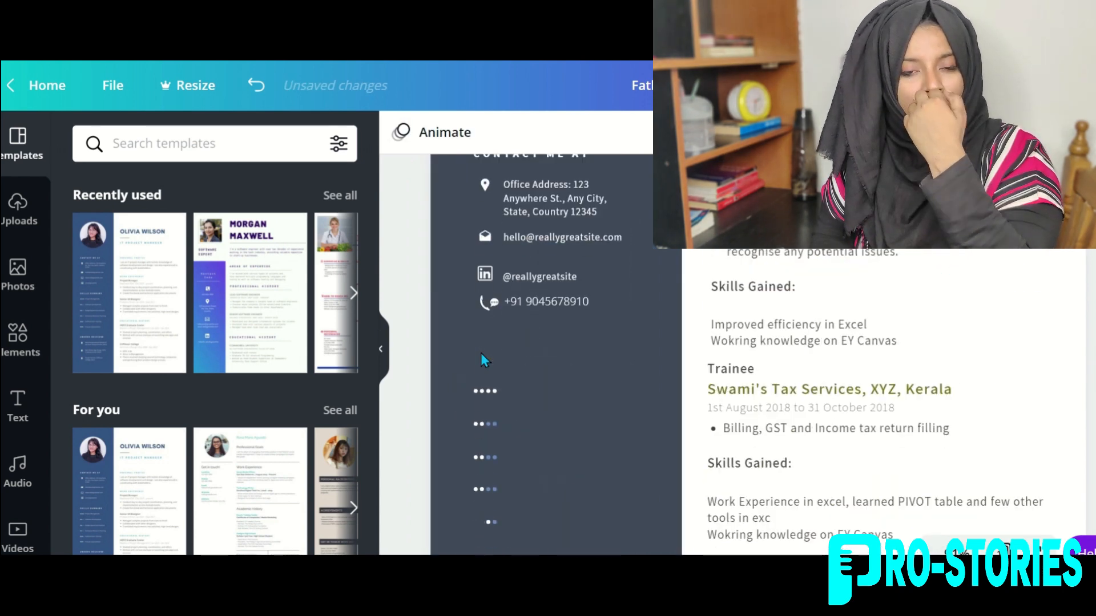
{"action": "scroll", "coordinate": [480, 353], "scroll_direction": "down", "scroll_amount": 2}
{"action": "left_click", "coordinate": [479, 329]}
{"action": "key", "text": "Delete"}
{"action": "left_click", "coordinate": [494, 296]}
{"action": "key", "text": "Delete"}
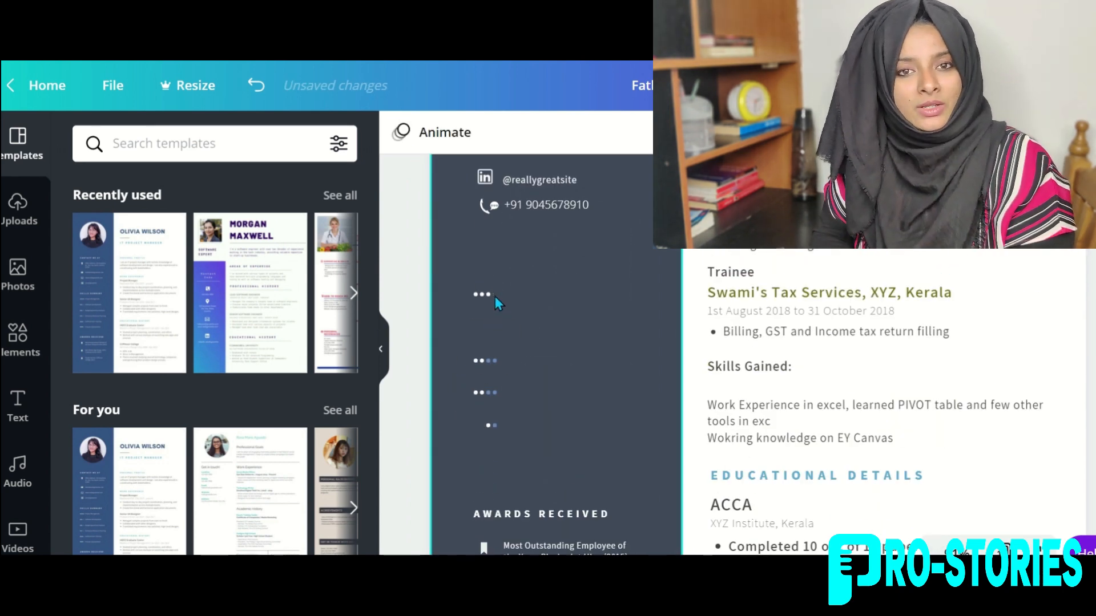
{"action": "left_click", "coordinate": [487, 296]}
{"action": "key", "text": "Delete"}
{"action": "left_click", "coordinate": [482, 295]}
{"action": "key", "text": "Delete"}
{"action": "left_click", "coordinate": [471, 286]}
Delete the remaining rating dots so the space above Awards Received is empty.
{"action": "key", "text": "Delete"}
{"action": "key", "text": "ctrl+z"}
{"action": "left_click", "coordinate": [475, 296]}
{"action": "key", "text": "Delete"}
{"action": "left_click", "coordinate": [475, 362]}
{"action": "key", "text": "Delete"}
{"action": "scroll", "coordinate": [467, 258], "scroll_direction": "down", "scroll_amount": 2}
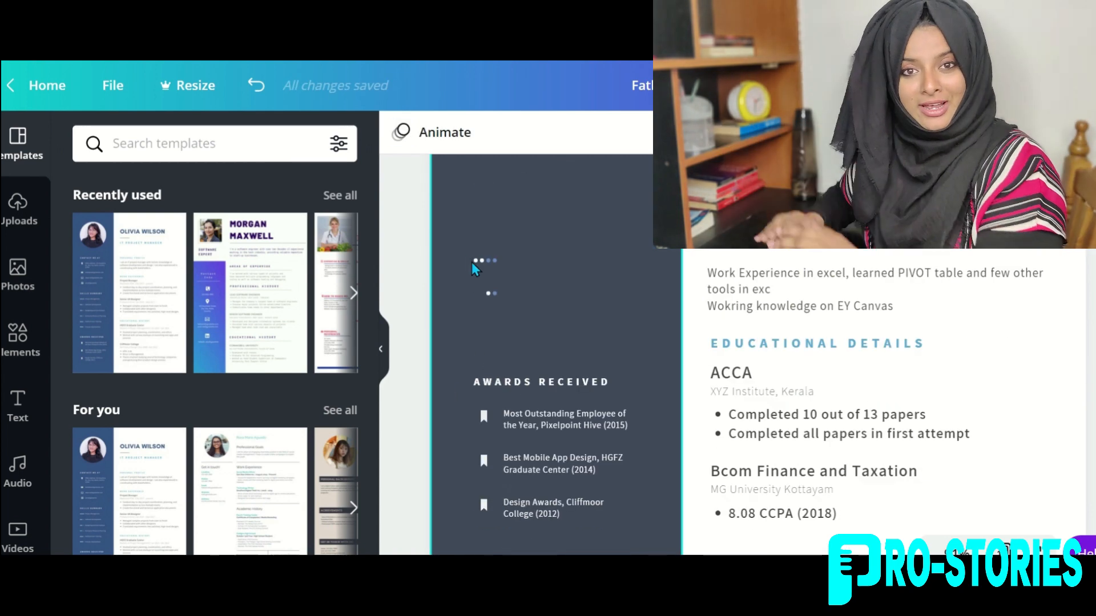
{"action": "left_click", "coordinate": [488, 261]}
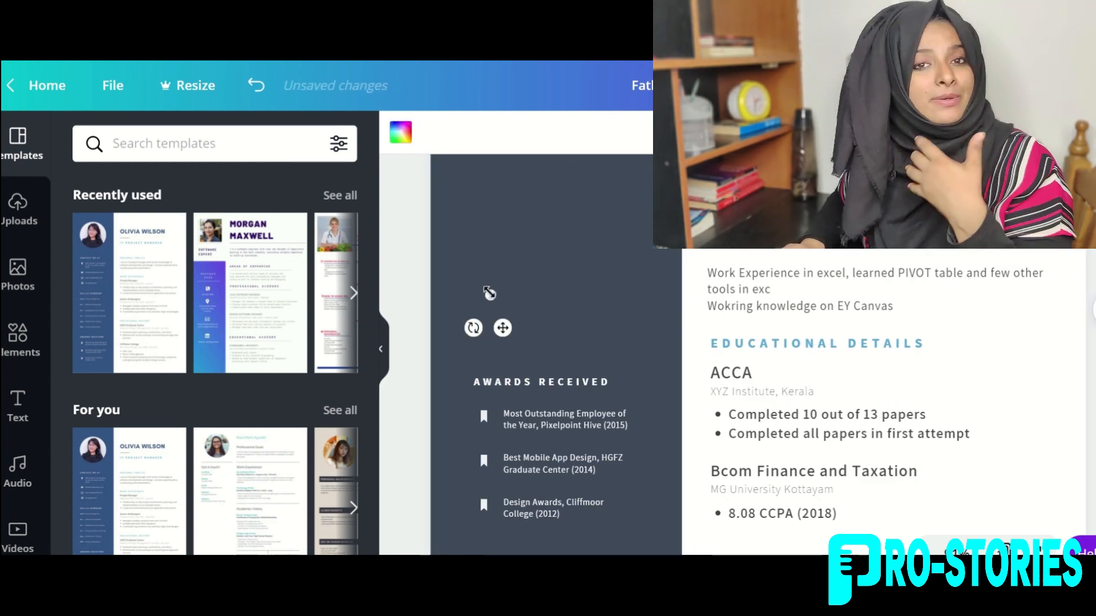
{"action": "key", "text": "Delete"}
{"action": "scroll", "coordinate": [494, 292], "scroll_direction": "up", "scroll_amount": 1}
{"action": "left_click", "coordinate": [17, 405]}
Add a 'Project and Certifications' heading at size 14 at the top of the sidebar.
{"action": "left_click", "coordinate": [152, 228]}
{"action": "type", "text": "Project and Certifications"}
{"action": "left_click", "coordinate": [567, 132]}
{"action": "left_click", "coordinate": [567, 132]}
{"action": "left_click_drag", "start_coordinate": [574, 299], "coordinate": [558, 181]}
List the demonitisation project, West Virginia Forensic Accounting and ACCA UK Ethics certificates at size 12.4.
{"action": "left_click", "coordinate": [640, 132]}
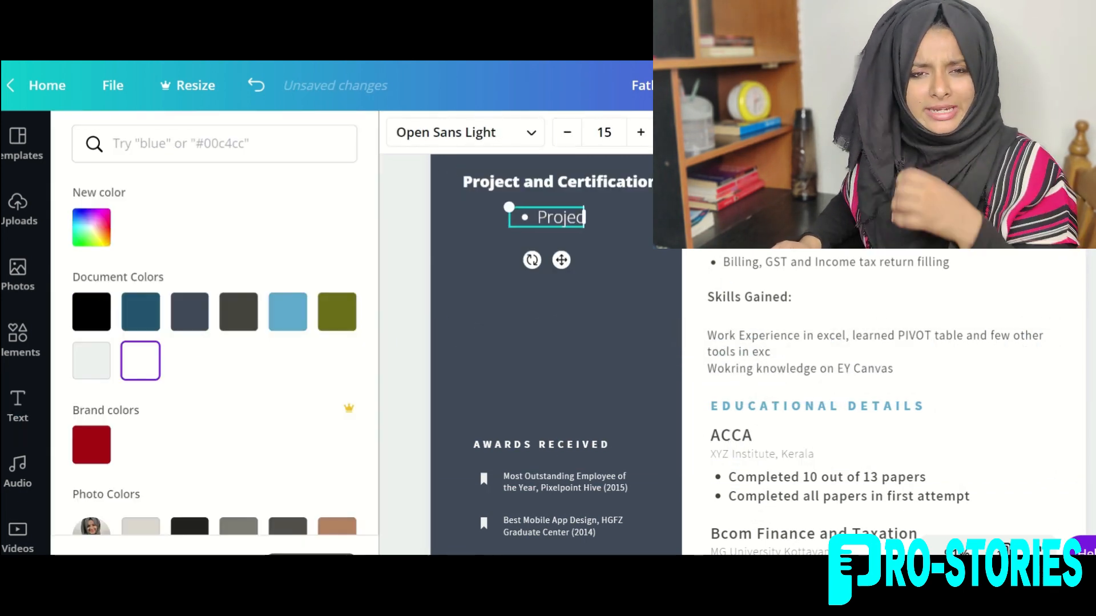
{"action": "type", "text": "t on demonitisation 2016 in India"}
{"action": "key", "text": "Return"}
{"action": "type", "text": "Fo"}
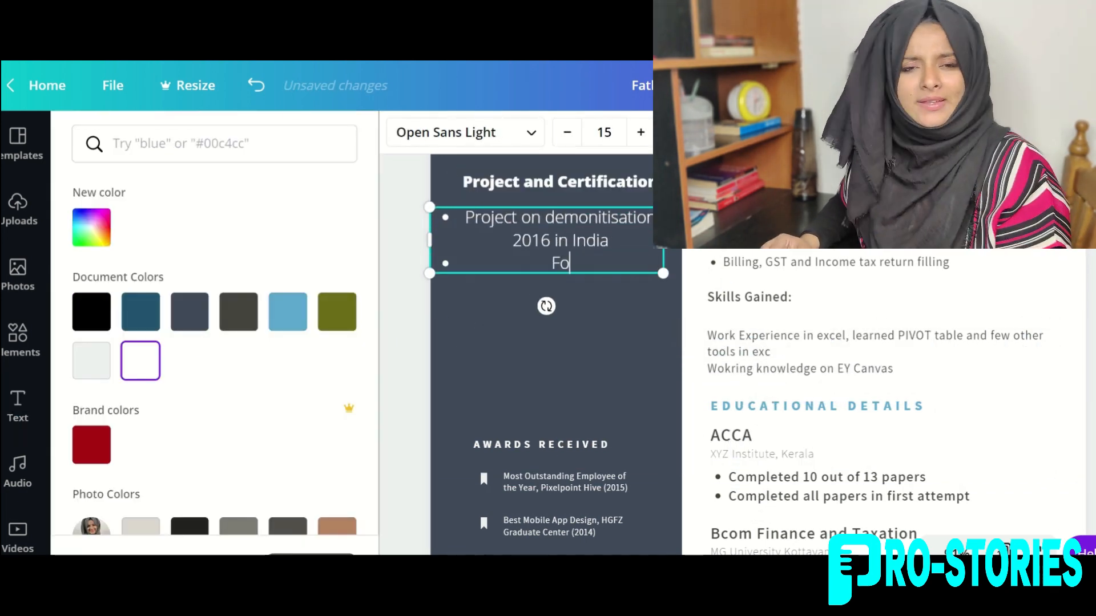
{"action": "type", "text": "rensic Accounting & Fraud Examination certificate- West Virginia University"}
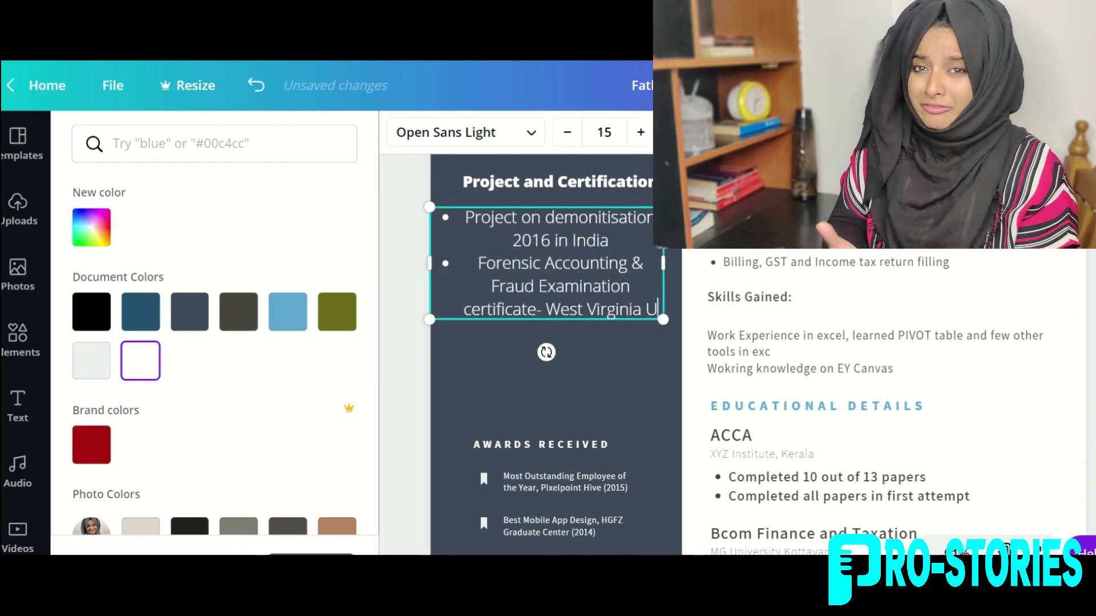
{"action": "key", "text": "Return"}
{"action": "type", "text": "Ethics & Professional Skills Module- ACCA UK"}
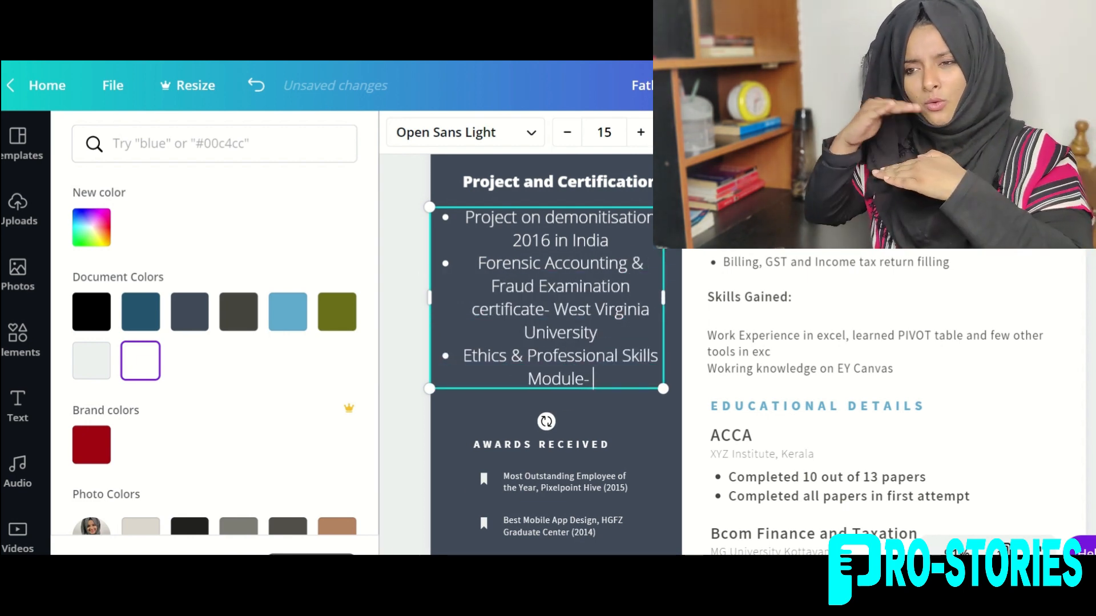
{"action": "key", "text": "ctrl+a"}
{"action": "left_click", "coordinate": [568, 133]}
{"action": "left_click", "coordinate": [578, 143]}
{"action": "left_click", "coordinate": [553, 318]}
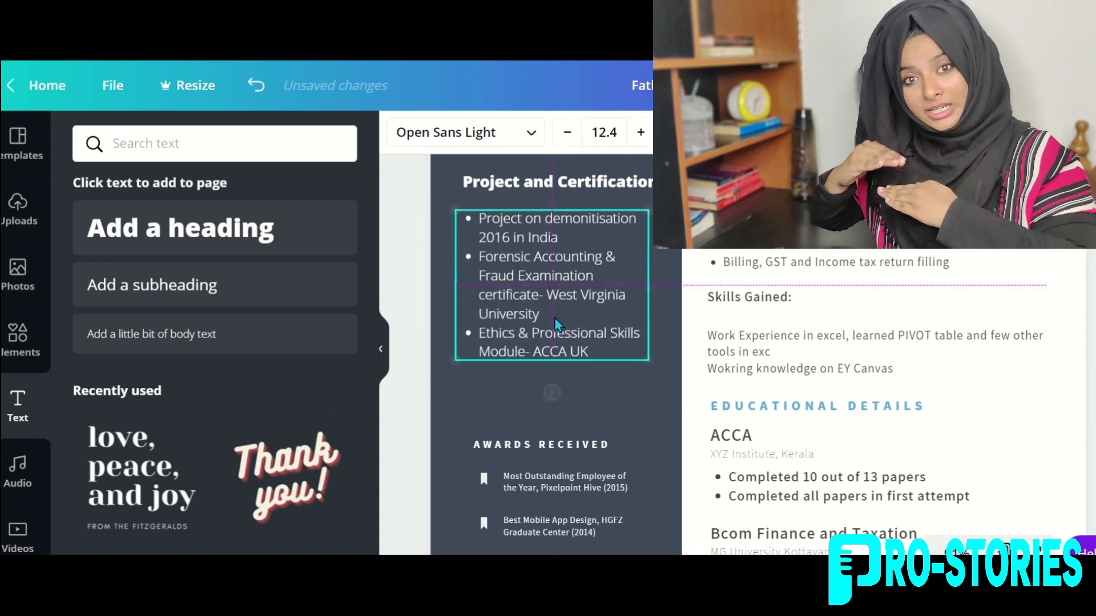
Try Open Sans Extra Bold on the AWARDS RECEIVED heading, then undo the change.
{"action": "scroll", "coordinate": [612, 408], "scroll_direction": "down", "scroll_amount": 2}
{"action": "left_click", "coordinate": [536, 352]}
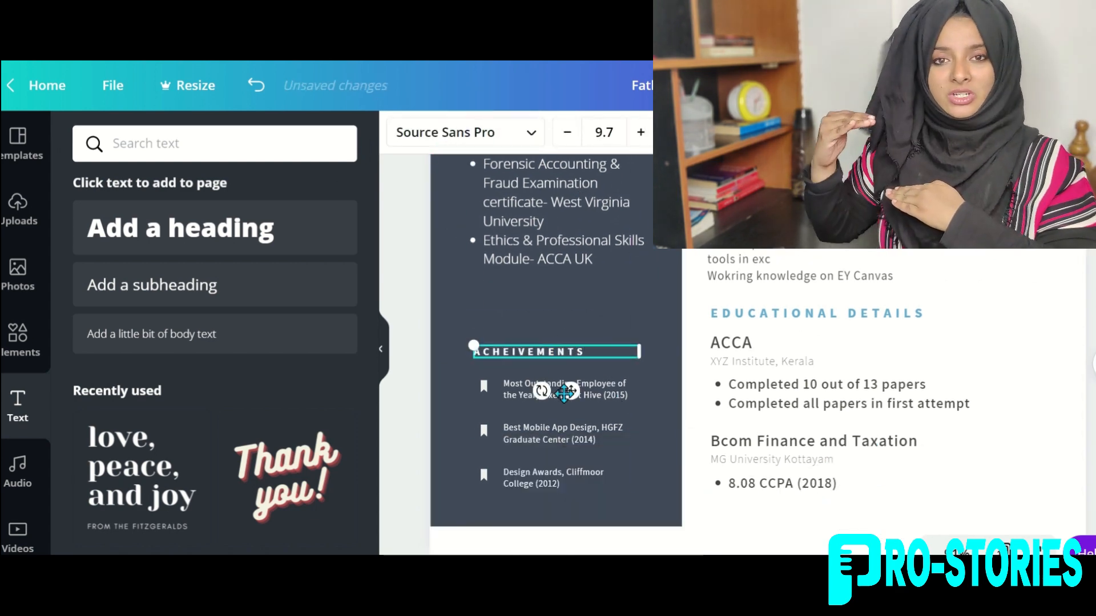
{"action": "scroll", "coordinate": [548, 342], "scroll_direction": "up", "scroll_amount": 3}
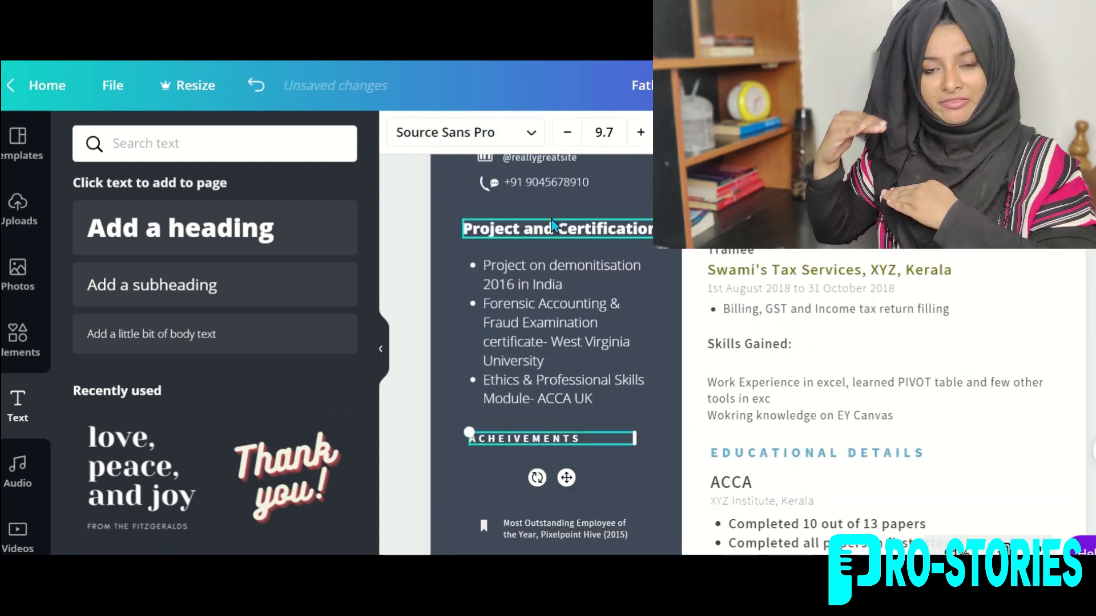
{"action": "left_click", "coordinate": [451, 132]}
{"action": "left_click", "coordinate": [176, 296]}
{"action": "left_click", "coordinate": [507, 228]}
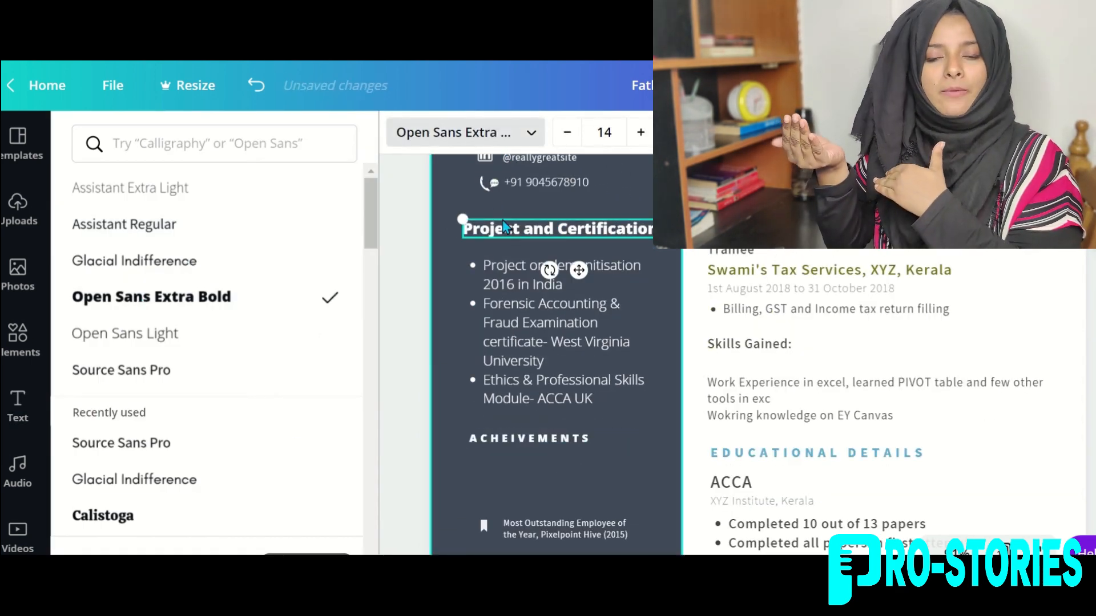
{"action": "key", "text": "ctrl+z"}
{"action": "key", "text": "ctrl+z"}
{"action": "key", "text": "ctrl+z"}
{"action": "scroll", "coordinate": [607, 283], "scroll_direction": "down", "scroll_amount": 3}
{"action": "key", "text": "ctrl+z"}
{"action": "key", "text": "ctrl+z"}
Replace the old awards heading with a white 'Achievements' heading.
{"action": "left_click", "coordinate": [573, 282]}
{"action": "key", "text": "Delete"}
{"action": "left_click", "coordinate": [180, 228]}
{"action": "type", "text": "Achievements"}
{"action": "left_click_drag", "start_coordinate": [985, 359], "coordinate": [672, 313]}
{"action": "left_click", "coordinate": [679, 132]}
{"action": "left_click", "coordinate": [140, 361]}
{"action": "left_click_drag", "start_coordinate": [617, 342], "coordinate": [540, 315]}
Remove the old achievement items beneath the Achievements heading.
{"action": "scroll", "coordinate": [773, 271], "scroll_direction": "up", "scroll_amount": 4}
{"action": "double_click", "coordinate": [568, 133]}
{"action": "scroll", "coordinate": [559, 323], "scroll_direction": "down", "scroll_amount": 4}
{"action": "scroll", "coordinate": [540, 315], "scroll_direction": "up", "scroll_amount": 3}
{"action": "left_click_drag", "start_coordinate": [590, 442], "coordinate": [583, 440]}
{"action": "scroll", "coordinate": [583, 439], "scroll_direction": "down", "scroll_amount": 3}
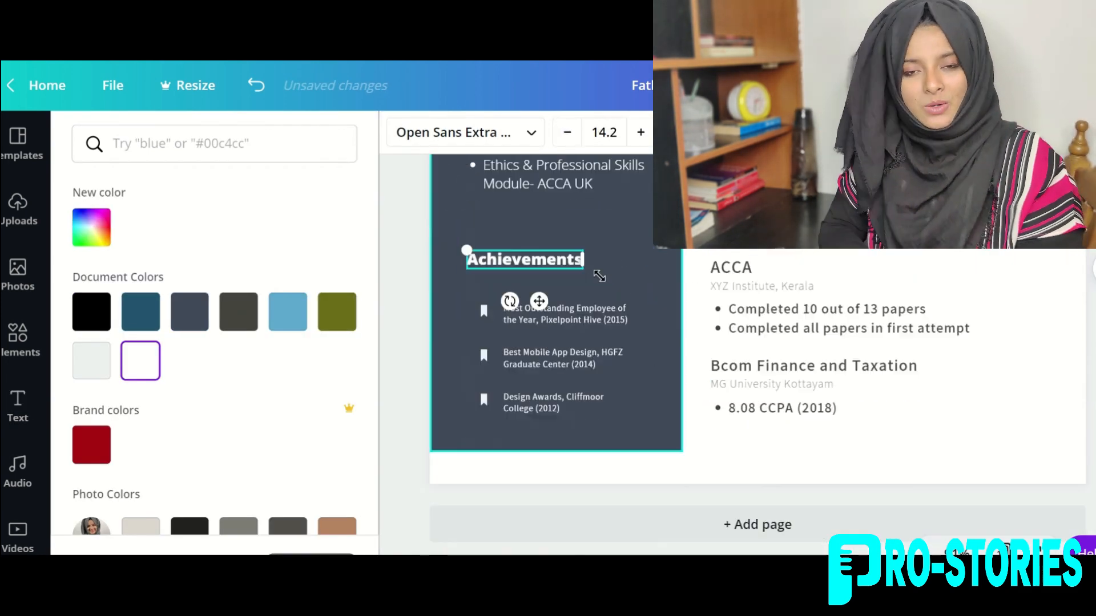
{"action": "left_click", "coordinate": [484, 356]}
{"action": "key", "text": "Delete"}
{"action": "left_click_drag", "start_coordinate": [491, 356], "coordinate": [476, 325]}
{"action": "left_click", "coordinate": [555, 319]}
{"action": "key", "text": "Delete"}
Add a white, size 16 bulleted body text box below the heading.
{"action": "scroll", "coordinate": [545, 406], "scroll_direction": "up", "scroll_amount": 5}
{"action": "scroll", "coordinate": [498, 394], "scroll_direction": "down", "scroll_amount": 4}
{"action": "left_click", "coordinate": [498, 395]}
{"action": "key", "text": "t"}
{"action": "left_click_drag", "start_coordinate": [772, 402], "coordinate": [581, 398]}
{"action": "left_click", "coordinate": [679, 133]}
{"action": "left_click", "coordinate": [92, 361]}
{"action": "left_click", "coordinate": [604, 132]}
{"action": "left_click", "coordinate": [604, 297]}
{"action": "left_click", "coordinate": [850, 132]}
Type five achievement bullets: Union Chairman, Management Fest organiser, quiz semi-finals, violinist, HR internship.
{"action": "type", "text": "College Union Chairman"}
{"action": "key", "text": "Return"}
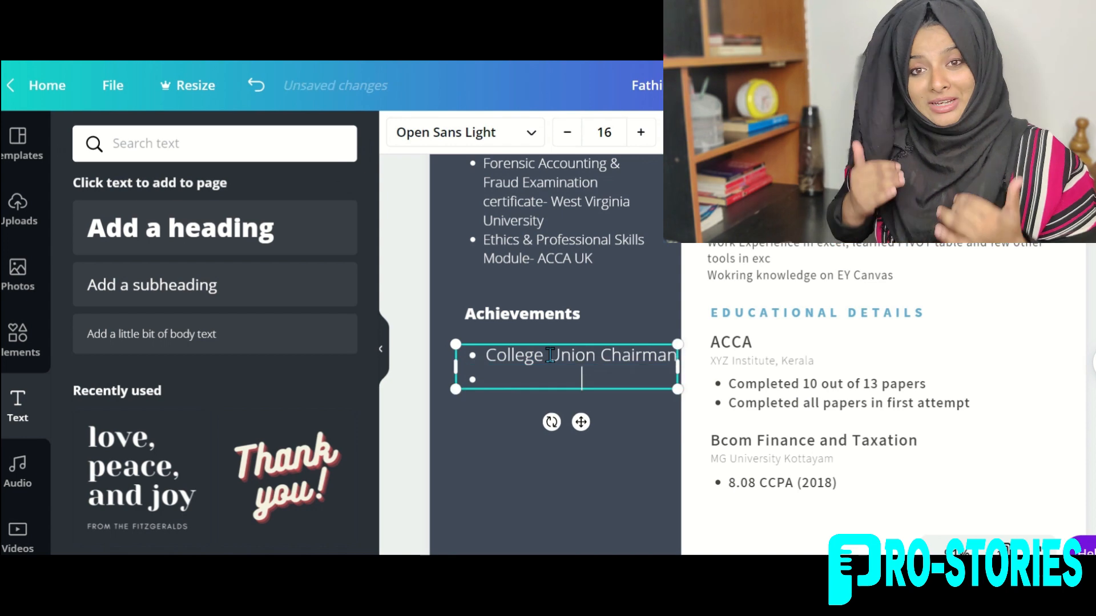
{"action": "type", "text": "Organiser- Management Fest"}
{"action": "key", "text": "Return"}
{"action": "type", "text": "Reached Inter College Quiz Competition Semi Finals"}
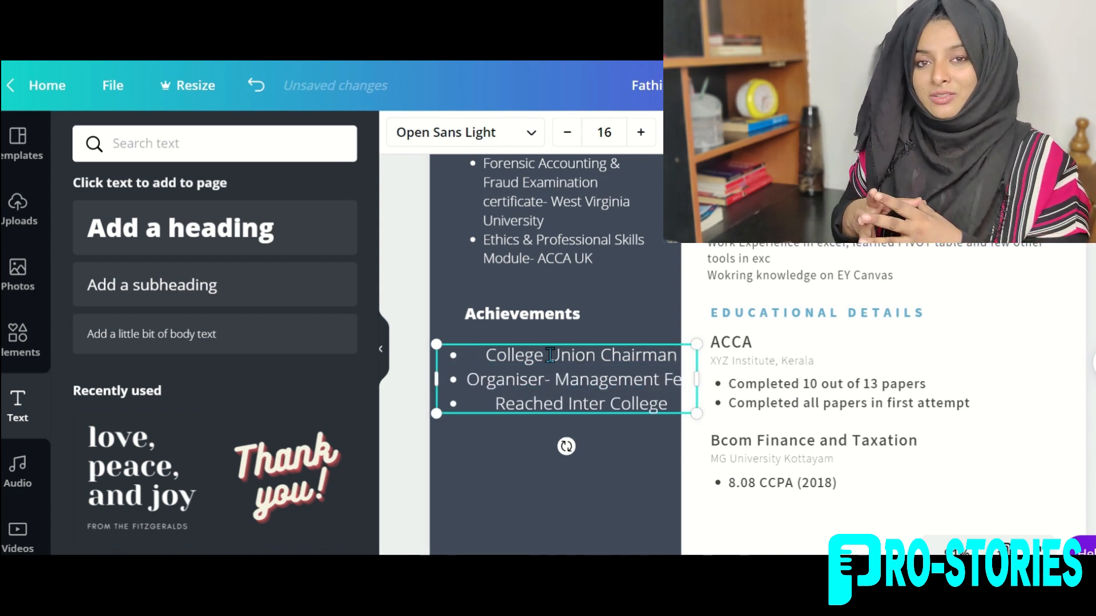
{"action": "key", "text": "Return"}
{"action": "type", "text": "Violinist - School Orchestra"}
{"action": "key", "text": "Return"}
{"action": "type", "text": "HR Internship at BuyersGo Happy.c"}
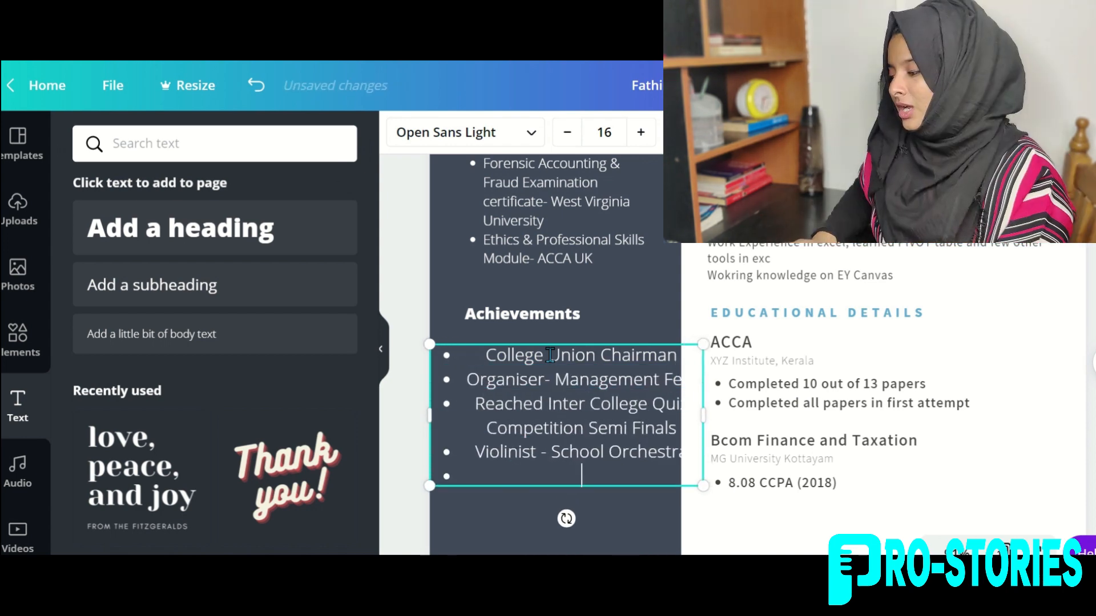
{"action": "type", "text": "om"}
Resize and move the achievements list into the sidebar and left-align its bullets.
{"action": "left_click_drag", "start_coordinate": [703, 510], "coordinate": [617, 484]}
{"action": "key", "text": "ctrl+shift+l"}
{"action": "left_click_drag", "start_coordinate": [518, 461], "coordinate": [429, 332]}
{"action": "key", "text": "ctrl+shift+l"}
{"action": "left_click", "coordinate": [533, 383]}
{"action": "left_click_drag", "start_coordinate": [533, 382], "coordinate": [563, 386]}
{"action": "left_click", "coordinate": [491, 444]}
{"action": "triple_click", "coordinate": [482, 444]}
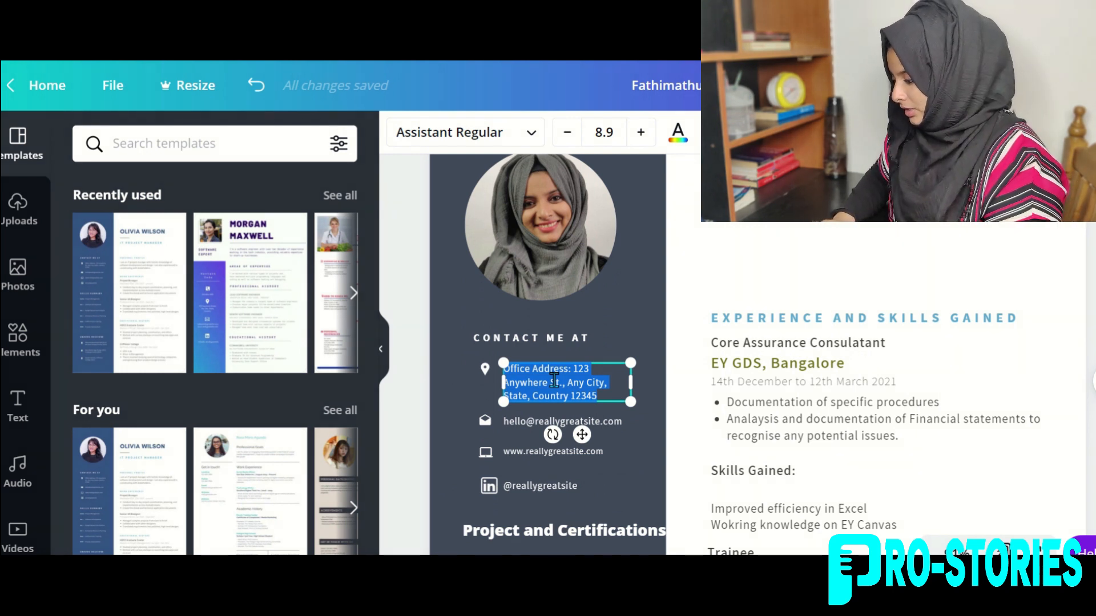
Set the address to Indian Resident (Kerala), move the email line up, and enter the personal e-mail.
{"action": "type", "text": "ndian Resident (Kerala"}
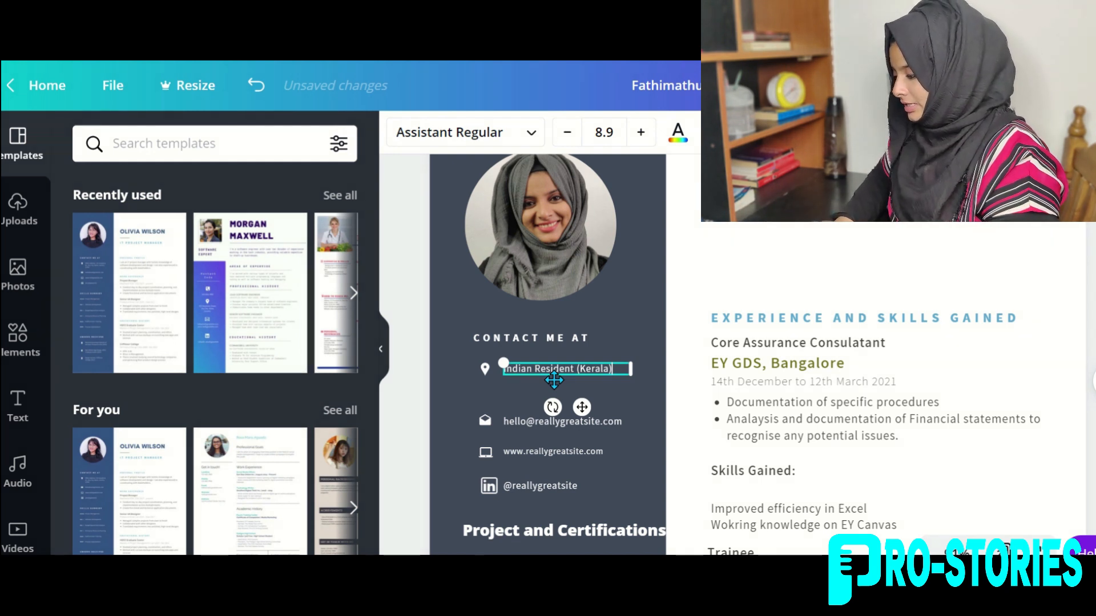
{"action": "left_click", "coordinate": [517, 424]}
{"action": "left_click_drag", "start_coordinate": [579, 451], "coordinate": [579, 437]}
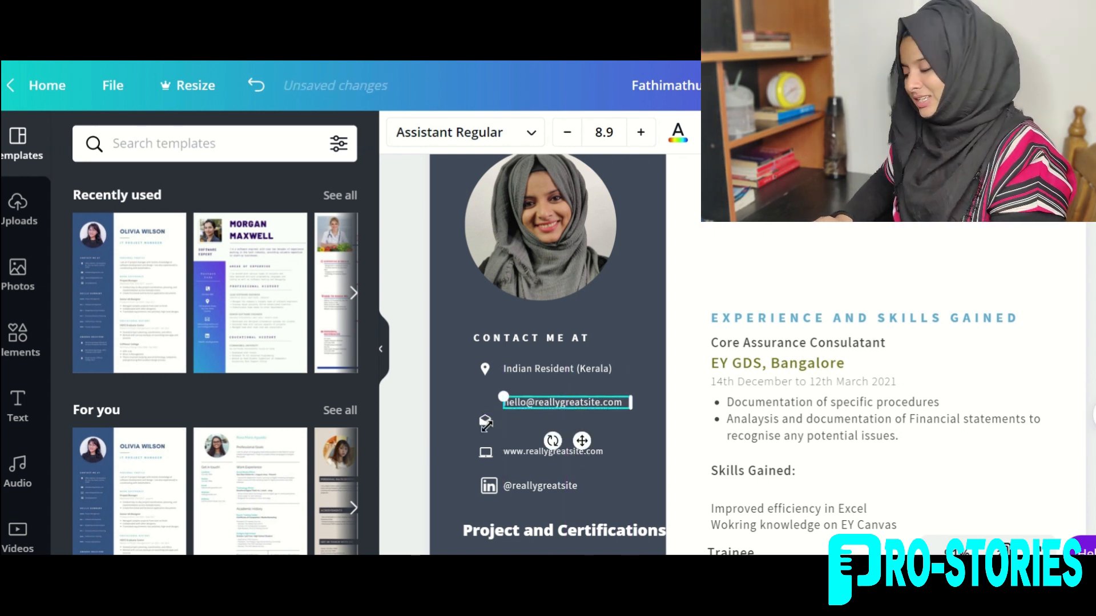
{"action": "left_click", "coordinate": [659, 414]}
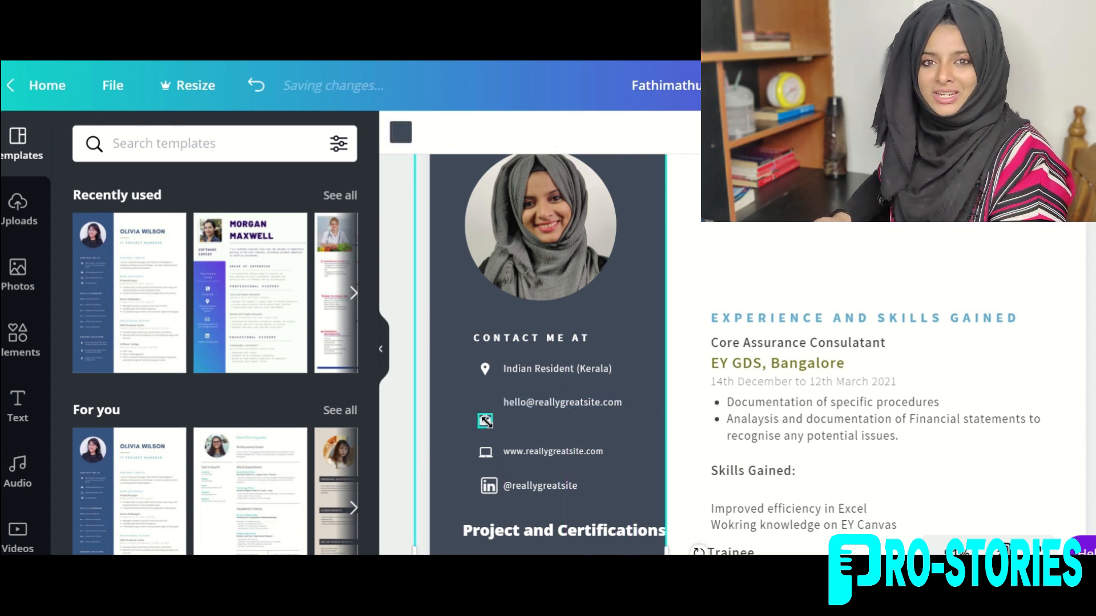
{"action": "left_click", "coordinate": [488, 425]}
{"action": "left_click_drag", "start_coordinate": [501, 459], "coordinate": [499, 434]}
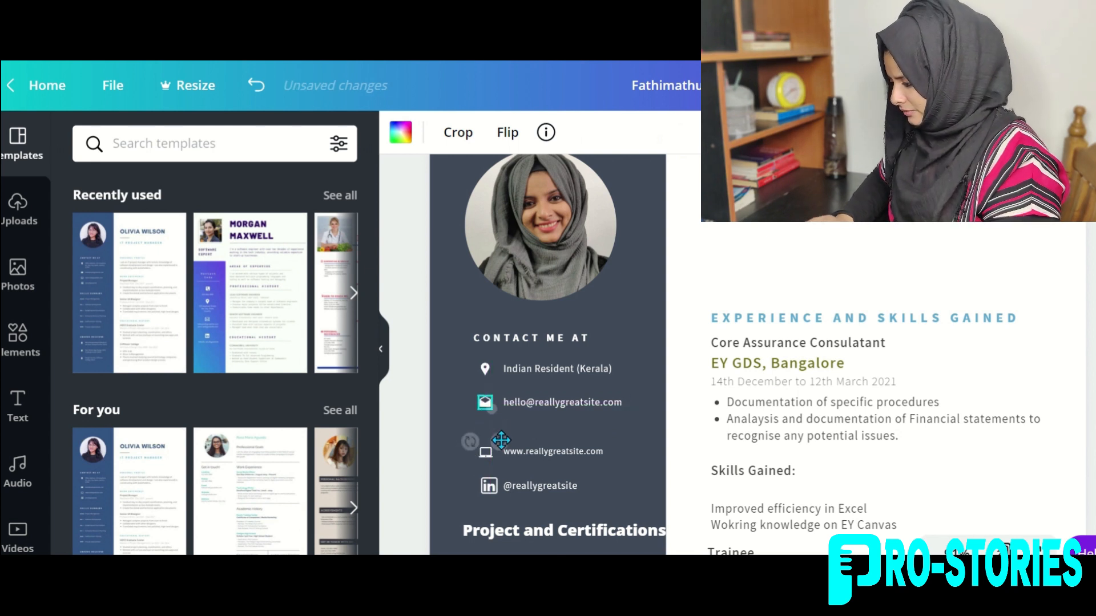
{"action": "double_click", "coordinate": [546, 400]}
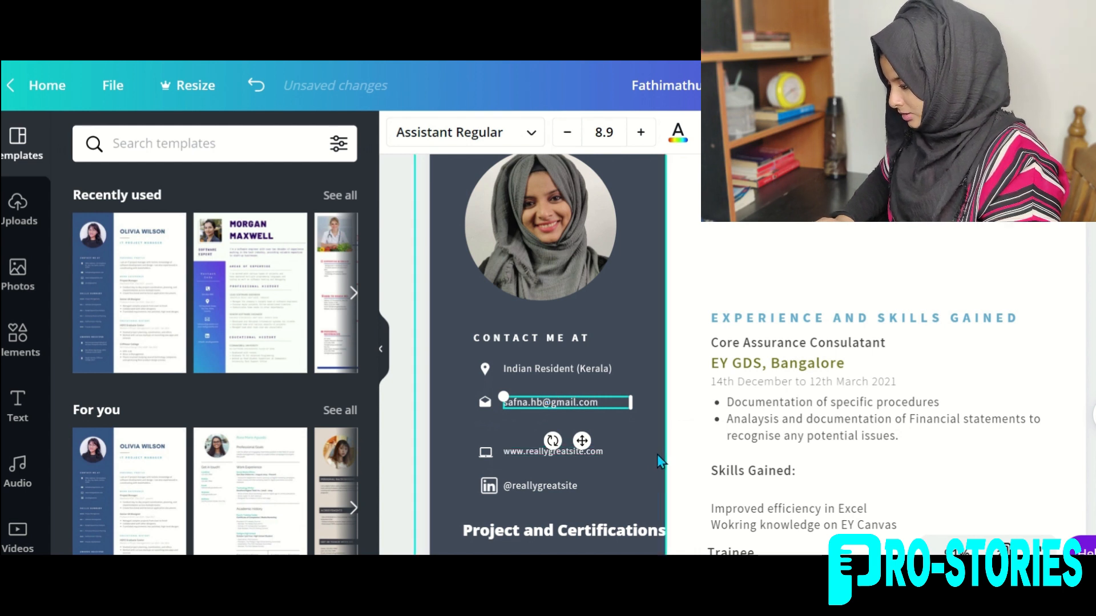
Delete the website row's icon and text and the premium LinkedIn icon.
{"action": "left_click", "coordinate": [485, 452]}
{"action": "key", "text": "Delete"}
{"action": "left_click", "coordinate": [529, 451]}
{"action": "key", "text": "Delete"}
{"action": "left_click", "coordinate": [490, 487]}
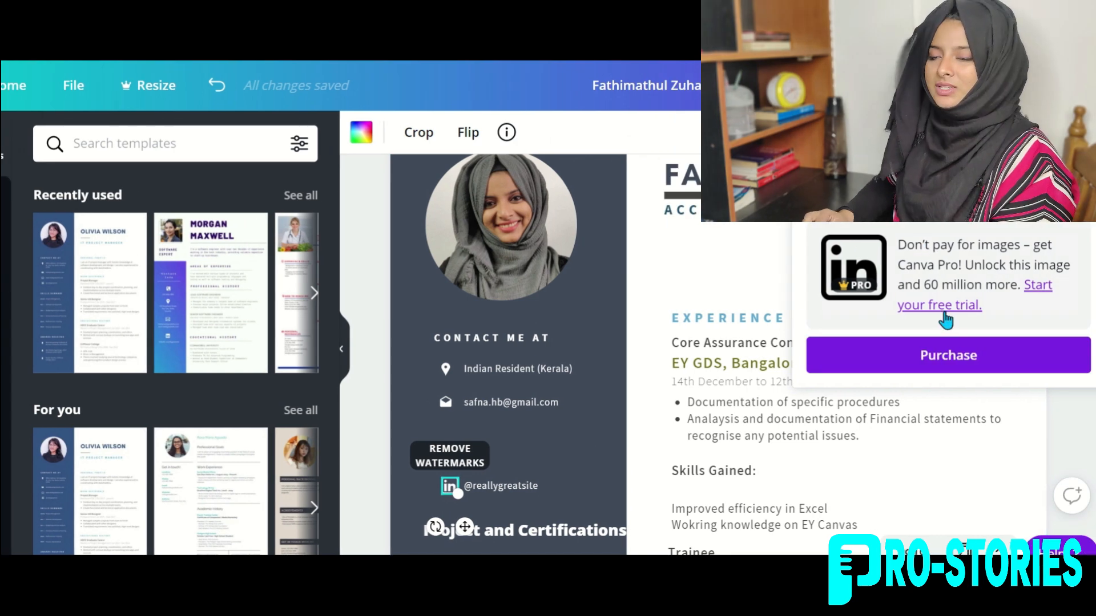
{"action": "left_click", "coordinate": [758, 288]}
{"action": "left_click", "coordinate": [502, 486]}
{"action": "key", "text": "Delete"}
Add a white 'in' heading sized as an icon beneath the mail icon.
{"action": "left_click", "coordinate": [41, 400]}
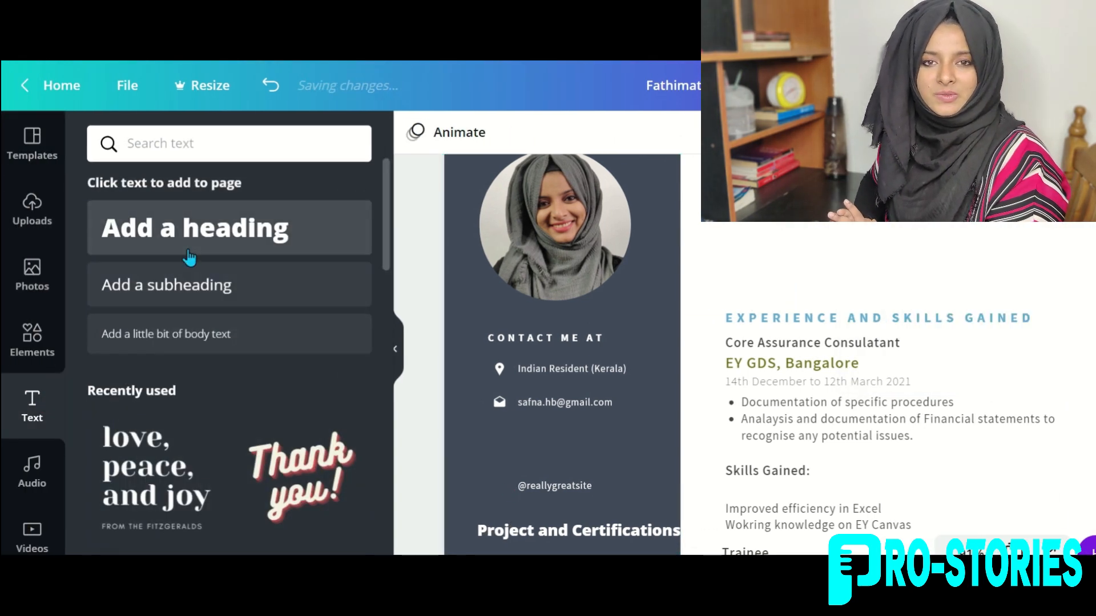
{"action": "left_click", "coordinate": [190, 256]}
{"action": "type", "text": "in"}
{"action": "left_click", "coordinate": [692, 134]}
{"action": "left_click", "coordinate": [249, 377]}
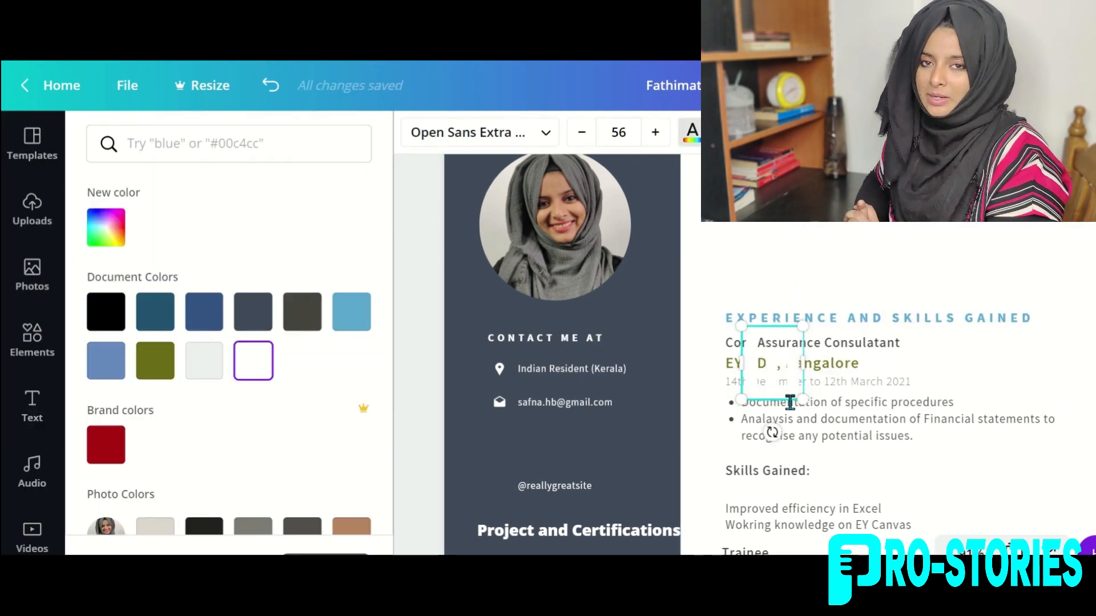
{"action": "left_click_drag", "start_coordinate": [803, 400], "coordinate": [517, 443]}
{"action": "left_click_drag", "start_coordinate": [536, 471], "coordinate": [477, 423]}
{"action": "left_click_drag", "start_coordinate": [480, 408], "coordinate": [535, 433]}
{"action": "left_click", "coordinate": [506, 444]}
{"action": "left_click", "coordinate": [467, 423]}
Duplicate the email line and replace its text with the LinkedIn profile link on one line.
{"action": "left_click", "coordinate": [190, 300]}
{"action": "key", "text": "Delete"}
{"action": "left_click", "coordinate": [551, 404]}
{"action": "key", "text": "ctrl+d"}
{"action": "triple_click", "coordinate": [624, 432]}
{"action": "left_click_drag", "start_coordinate": [646, 440], "coordinate": [667, 436]}
{"action": "left_click", "coordinate": [656, 461]}
{"action": "left_click", "coordinate": [556, 485]}
{"action": "key", "text": "Delete"}
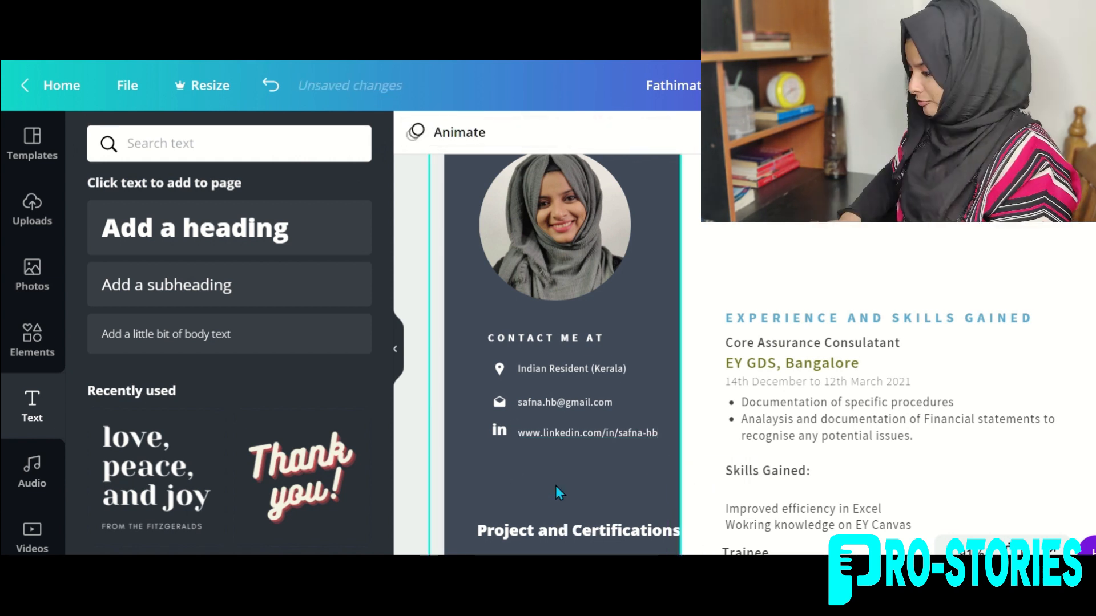
{"action": "left_click_drag", "start_coordinate": [523, 530], "coordinate": [515, 532]}
{"action": "left_click", "coordinate": [464, 508]}
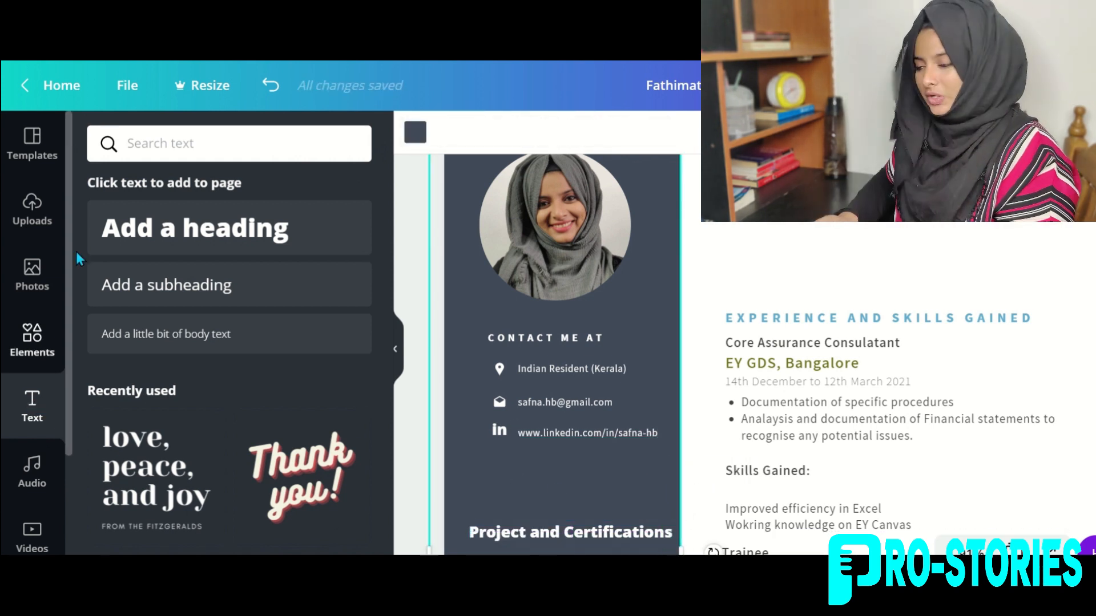
{"action": "left_click", "coordinate": [154, 144]}
Search Elements for 'phone' and add the free outline phone icon.
{"action": "left_click", "coordinate": [32, 337]}
{"action": "left_click", "coordinate": [162, 143]}
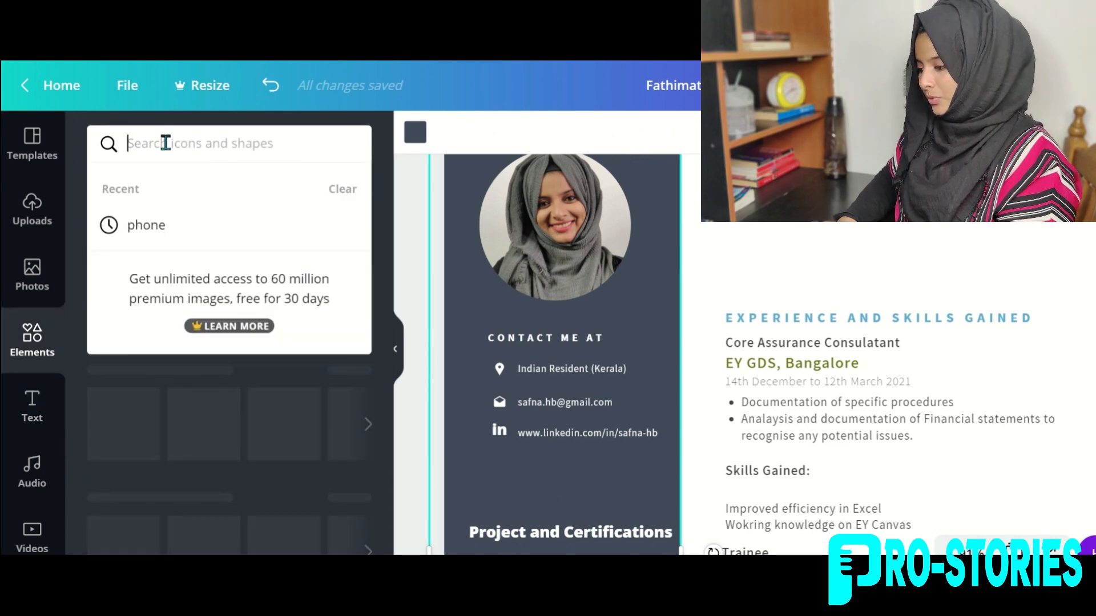
{"action": "left_click", "coordinate": [142, 227]}
{"action": "scroll", "coordinate": [171, 352], "scroll_direction": "down", "scroll_amount": 5}
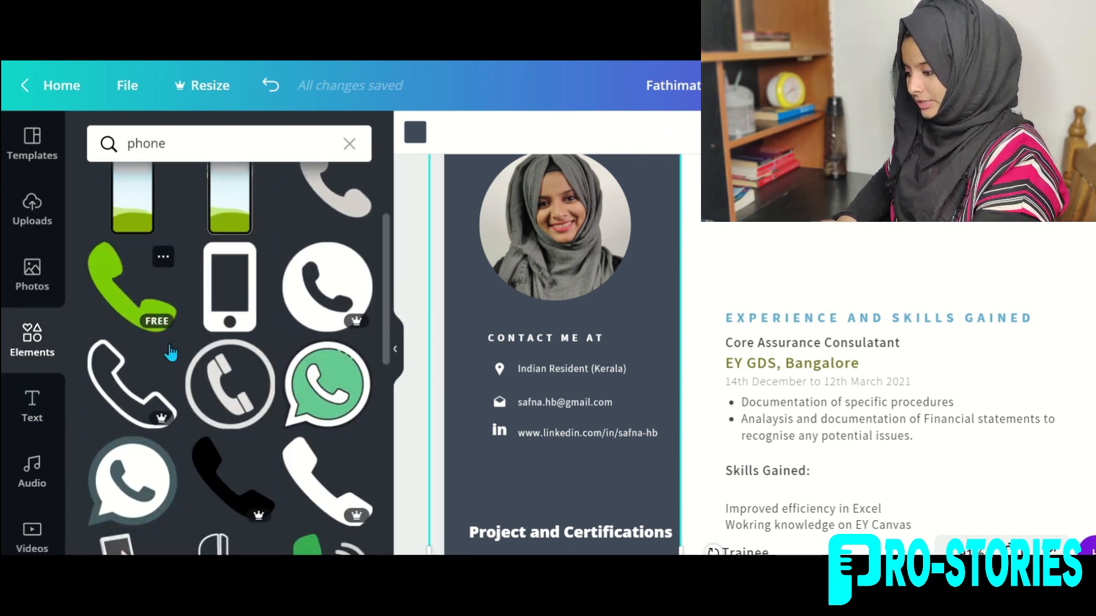
{"action": "scroll", "coordinate": [171, 353], "scroll_direction": "down", "scroll_amount": 10}
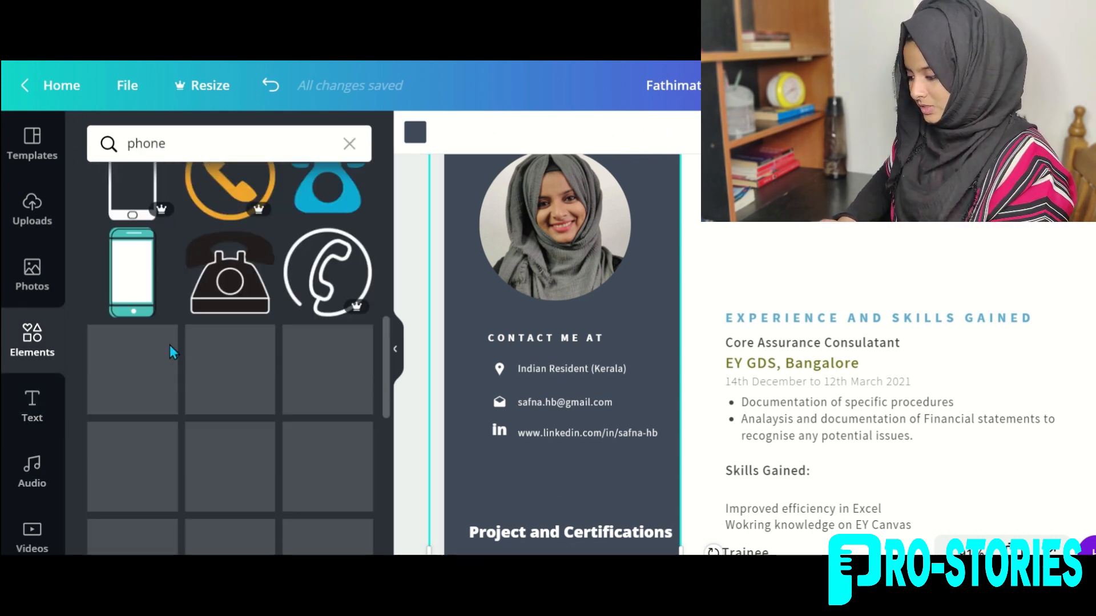
{"action": "scroll", "coordinate": [171, 345], "scroll_direction": "down", "scroll_amount": 8}
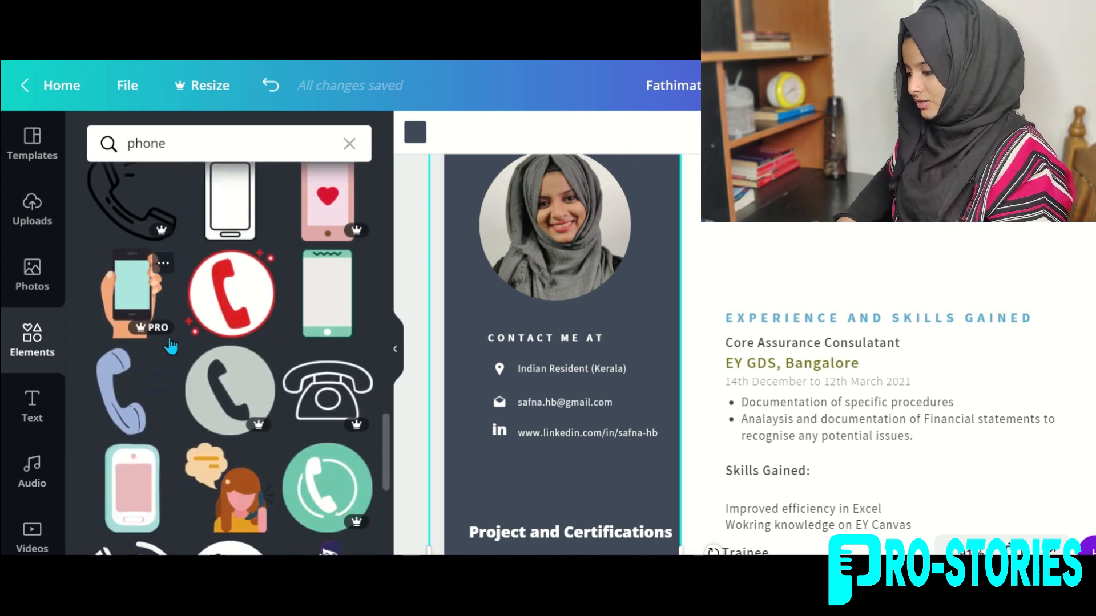
{"action": "scroll", "coordinate": [170, 339], "scroll_direction": "down", "scroll_amount": 6}
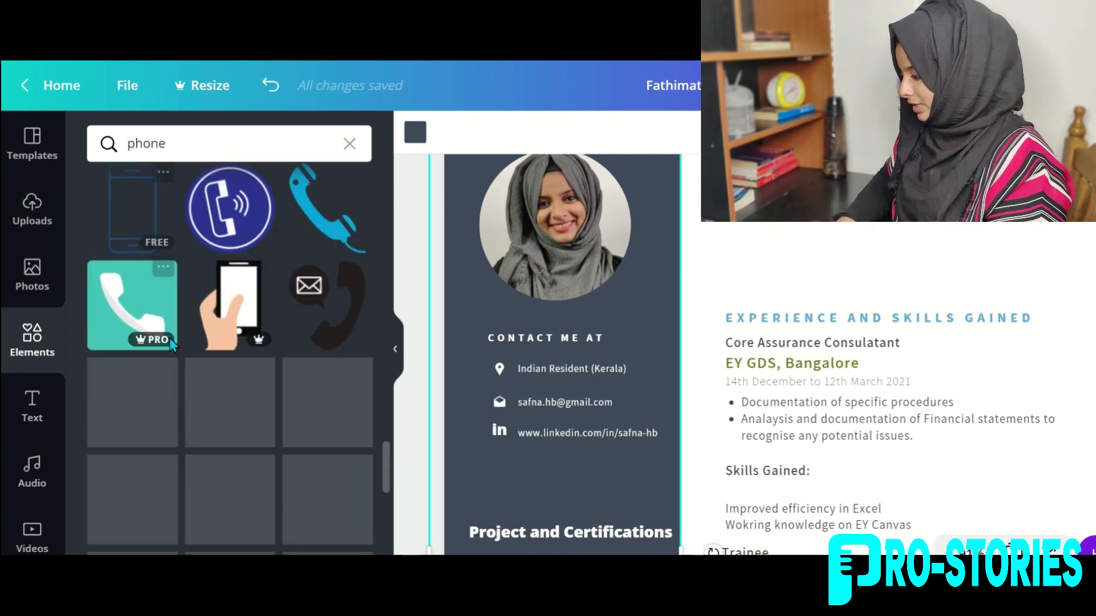
{"action": "scroll", "coordinate": [169, 338], "scroll_direction": "down", "scroll_amount": 5}
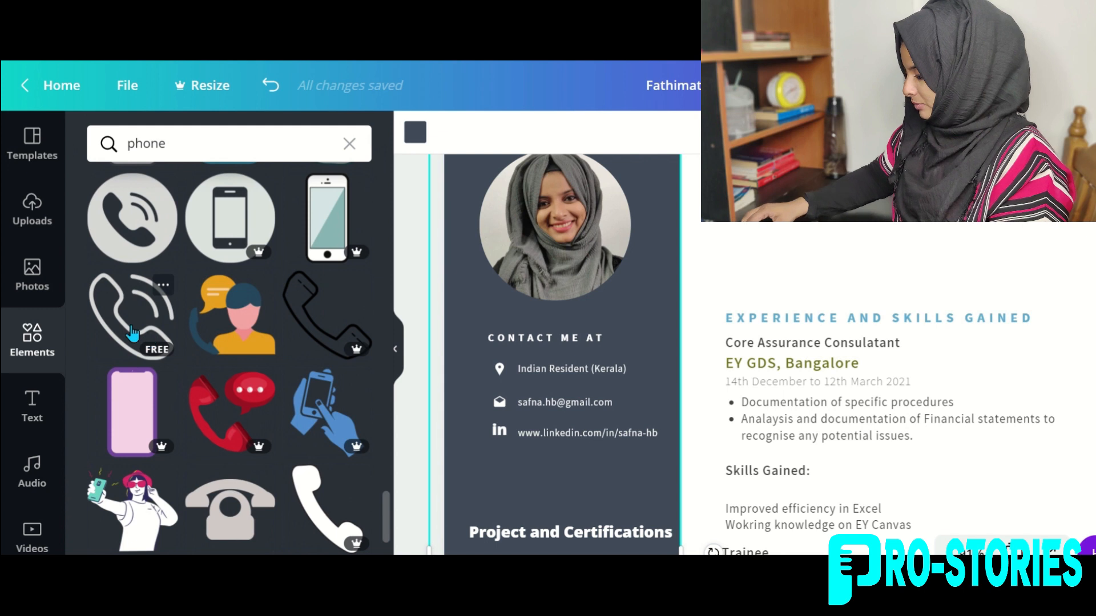
{"action": "left_click", "coordinate": [169, 338]}
Shrink the phone icon into the contact block below LinkedIn and add the phone number beside it.
{"action": "left_click_drag", "start_coordinate": [869, 435], "coordinate": [514, 334]}
{"action": "left_click_drag", "start_coordinate": [615, 323], "coordinate": [507, 464]}
{"action": "left_click", "coordinate": [409, 135]}
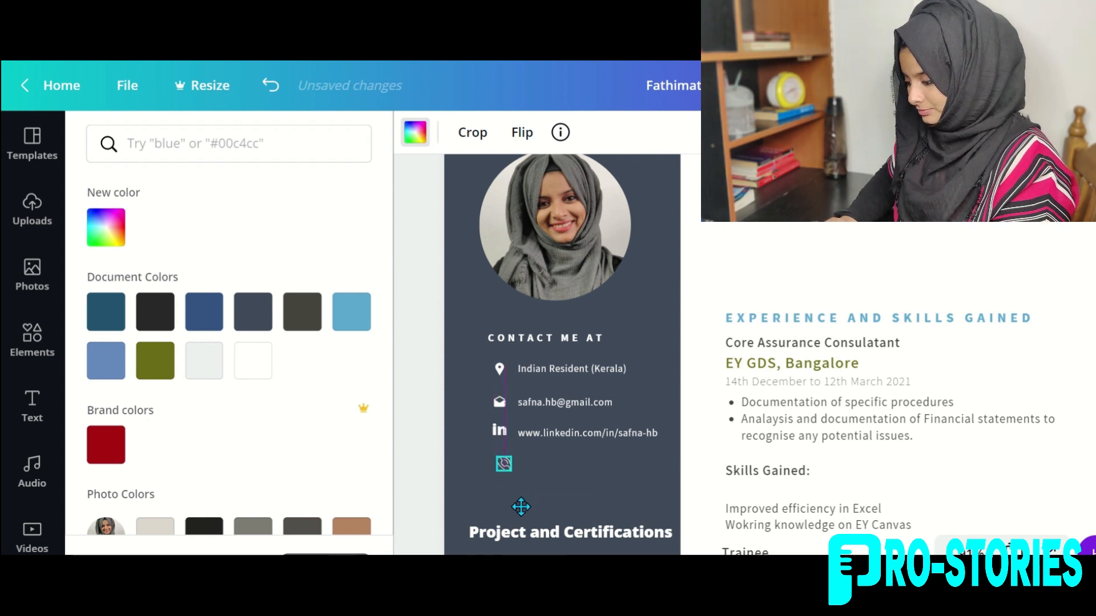
{"action": "left_click", "coordinate": [565, 465]}
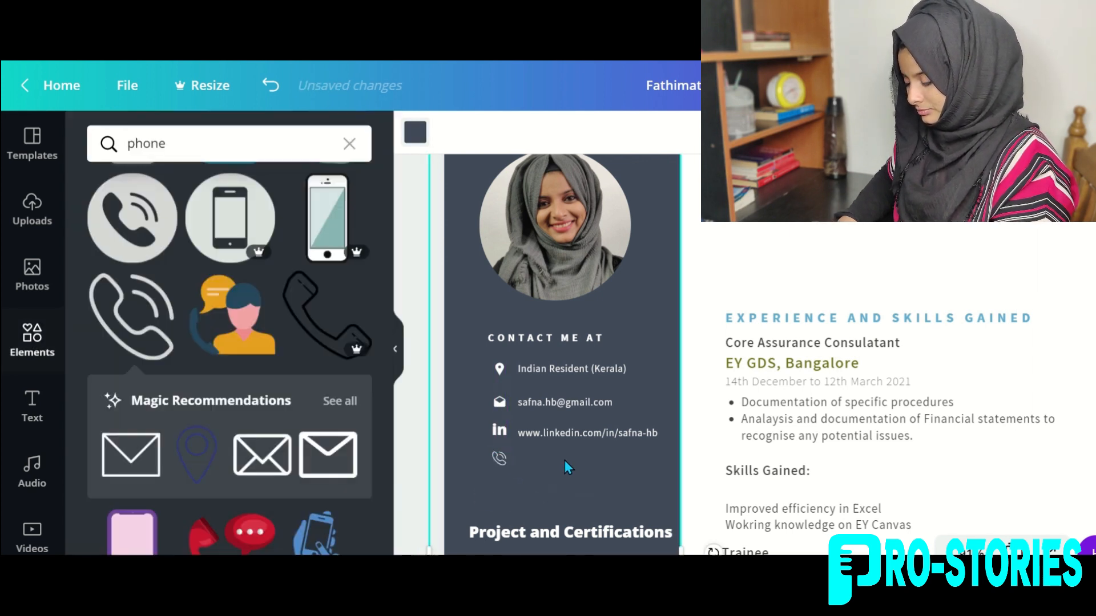
{"action": "left_click", "coordinate": [559, 457]}
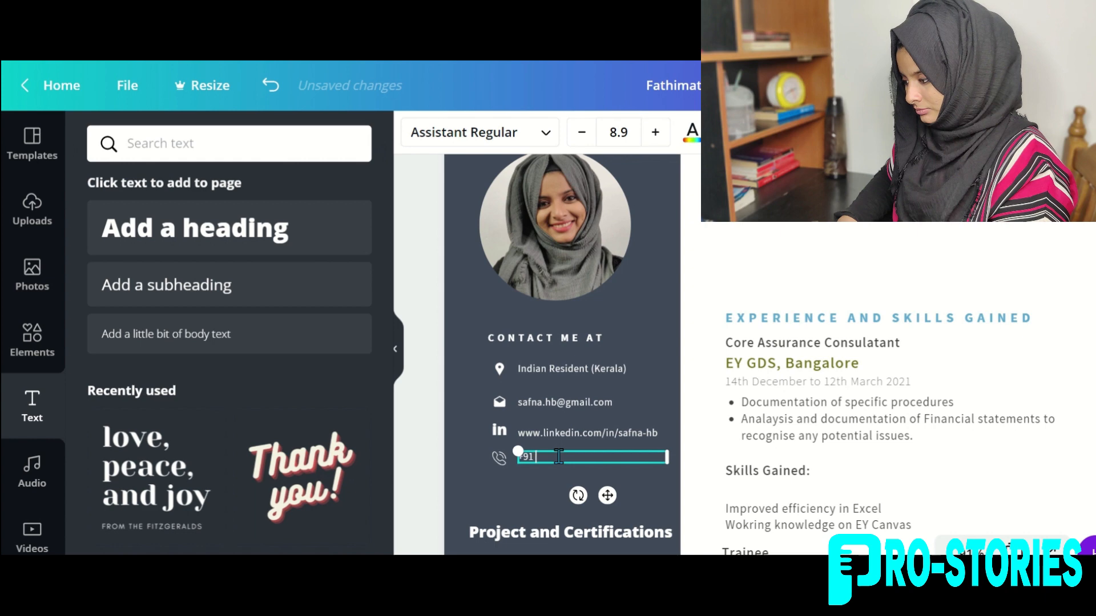
{"action": "left_click", "coordinate": [670, 420]}
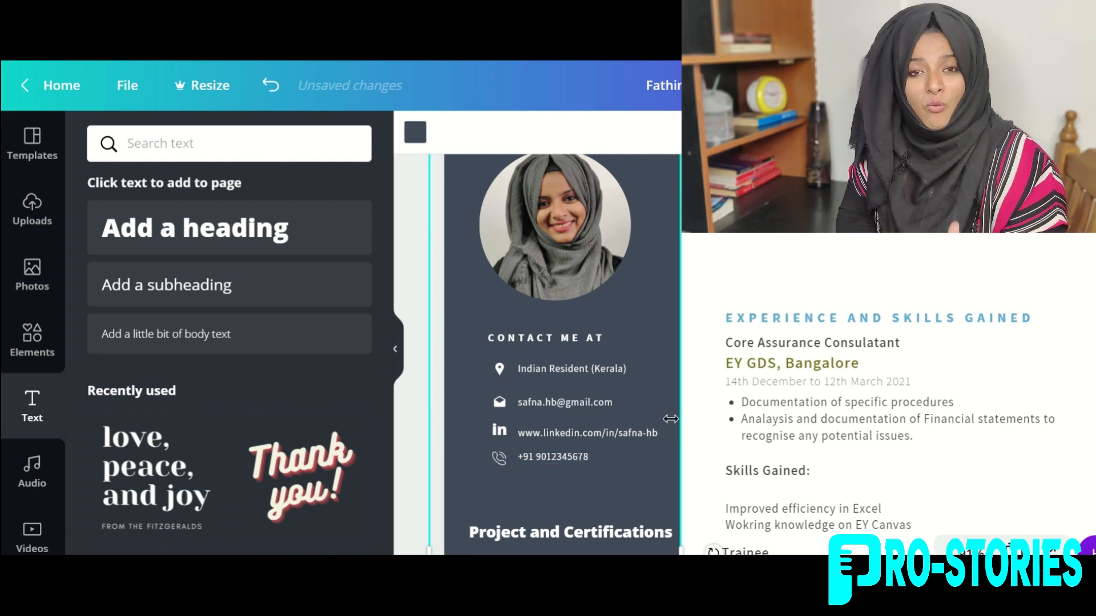
{"action": "scroll", "coordinate": [547, 440], "scroll_direction": "down", "scroll_amount": 3}
Nudge the name heading and experience boxes upward into alignment, then start the resume download.
{"action": "scroll", "coordinate": [546, 440], "scroll_direction": "up", "scroll_amount": 4}
{"action": "left_click_drag", "start_coordinate": [802, 241], "coordinate": [803, 237]}
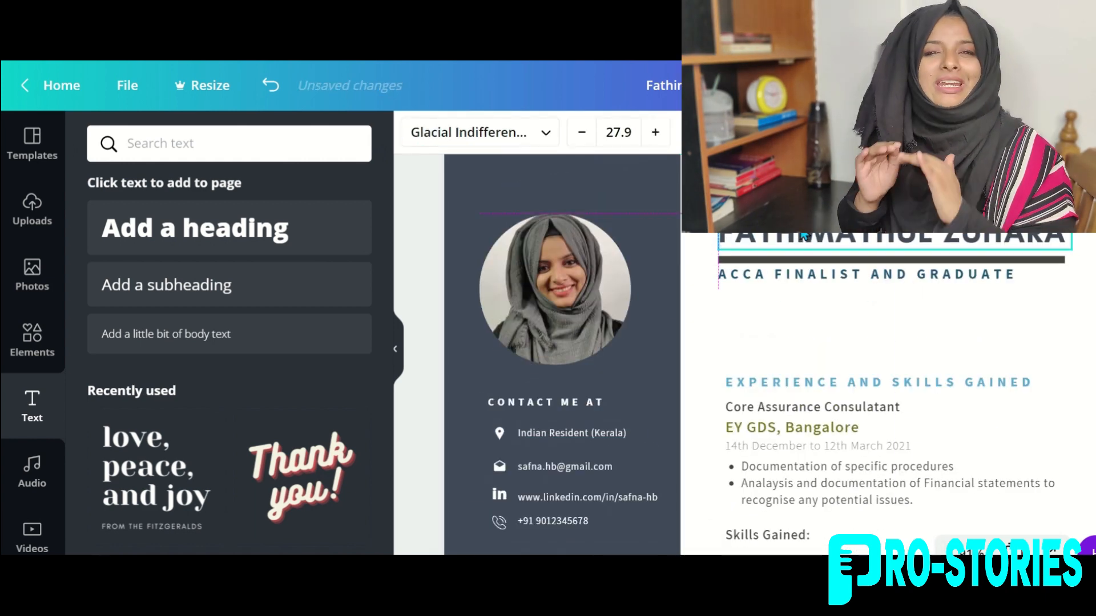
{"action": "scroll", "coordinate": [803, 277], "scroll_direction": "down", "scroll_amount": 2}
{"action": "left_click_drag", "start_coordinate": [797, 272], "coordinate": [798, 266]}
{"action": "scroll", "coordinate": [814, 350], "scroll_direction": "down", "scroll_amount": 4}
{"action": "left_click_drag", "start_coordinate": [787, 348], "coordinate": [790, 339]}
{"action": "scroll", "coordinate": [790, 323], "scroll_direction": "down", "scroll_amount": 3}
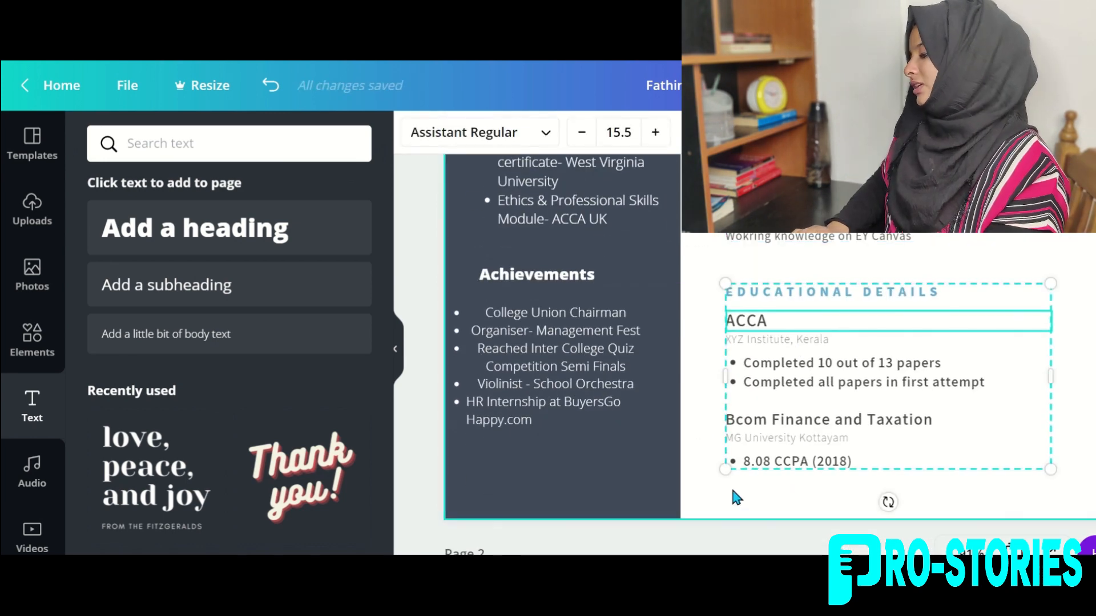
{"action": "scroll", "coordinate": [589, 311], "scroll_direction": "up", "scroll_amount": 10}
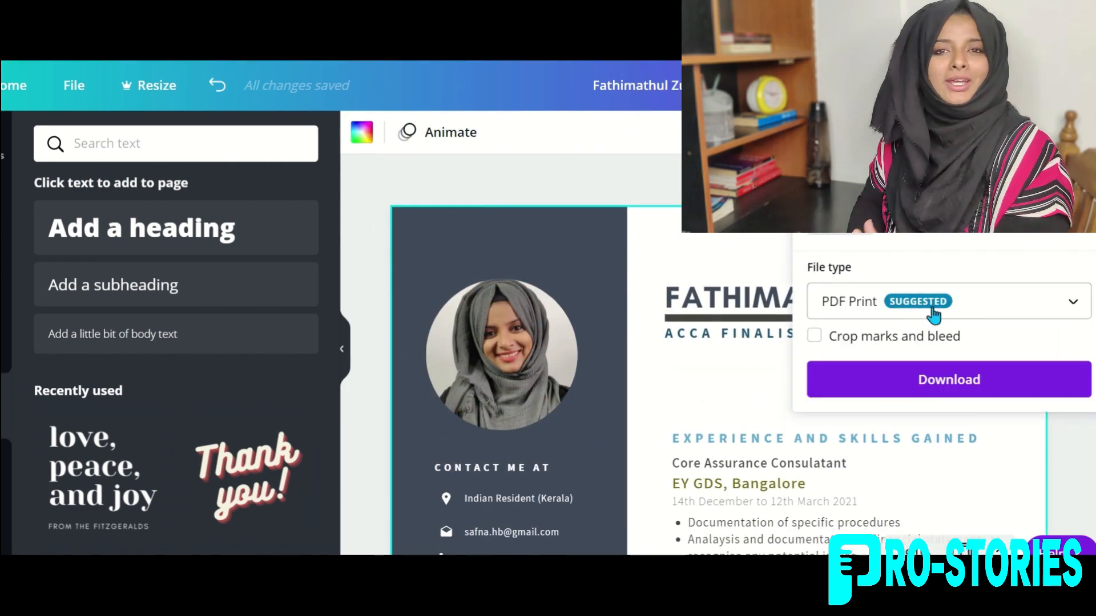
{"action": "left_click", "coordinate": [943, 388]}
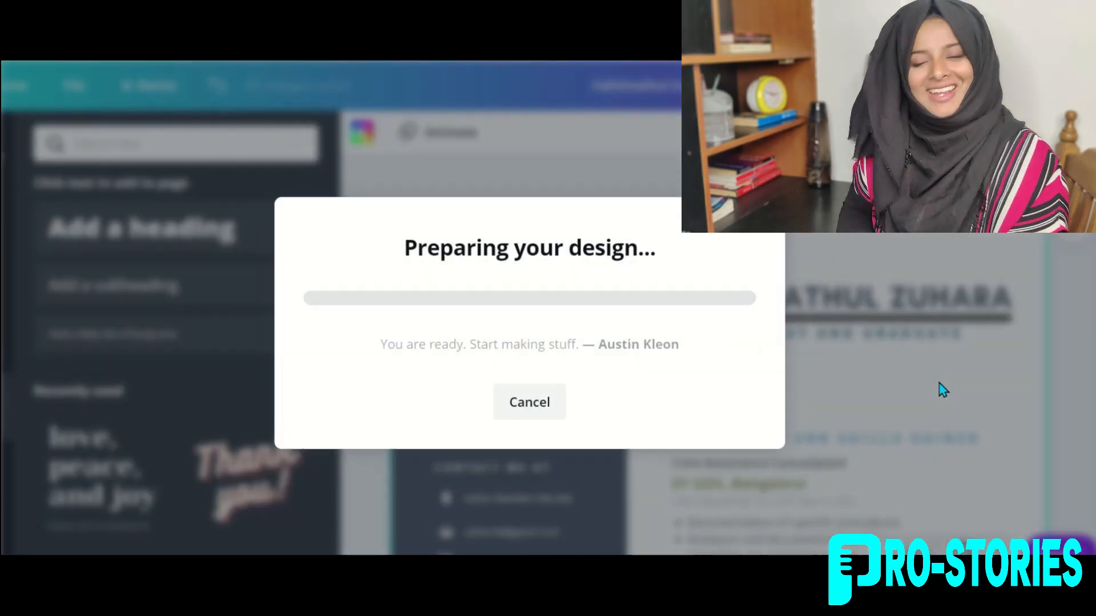